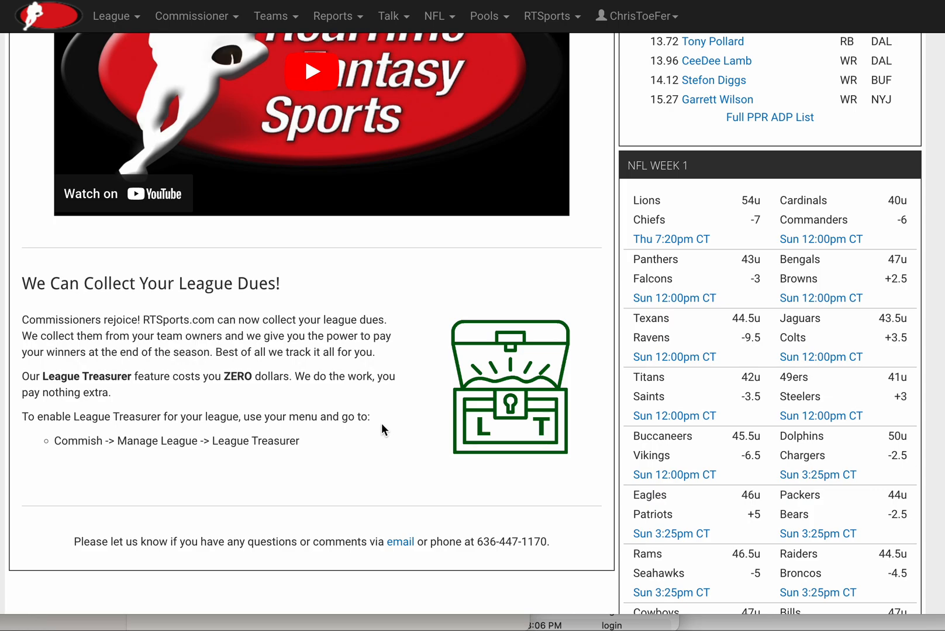
{"action": "scroll", "coordinate": [381, 422], "scroll_direction": "up", "scroll_amount": 3}
{"action": "scroll", "coordinate": [380, 422], "scroll_direction": "up", "scroll_amount": 2}
{"action": "scroll", "coordinate": [380, 422], "scroll_direction": "up", "scroll_amount": 5}
{"action": "scroll", "coordinate": [381, 422], "scroll_direction": "up", "scroll_amount": 5}
{"action": "scroll", "coordinate": [381, 423], "scroll_direction": "up", "scroll_amount": 5}
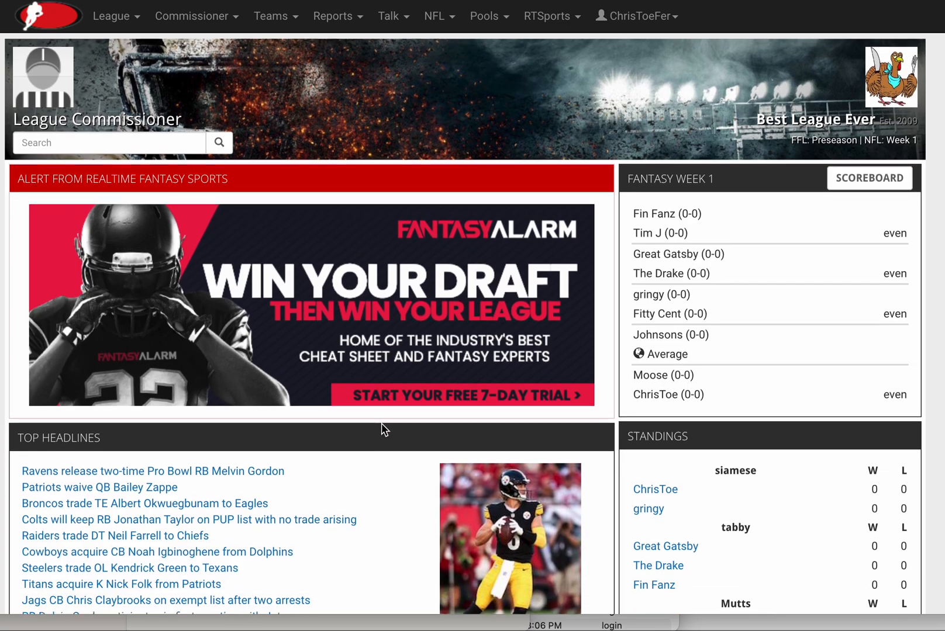
Step: Go to Manage League and bring up the League Treasurer settings page
{"action": "mouse_move", "coordinate": [193, 16]}
{"action": "left_click", "coordinate": [205, 47]}
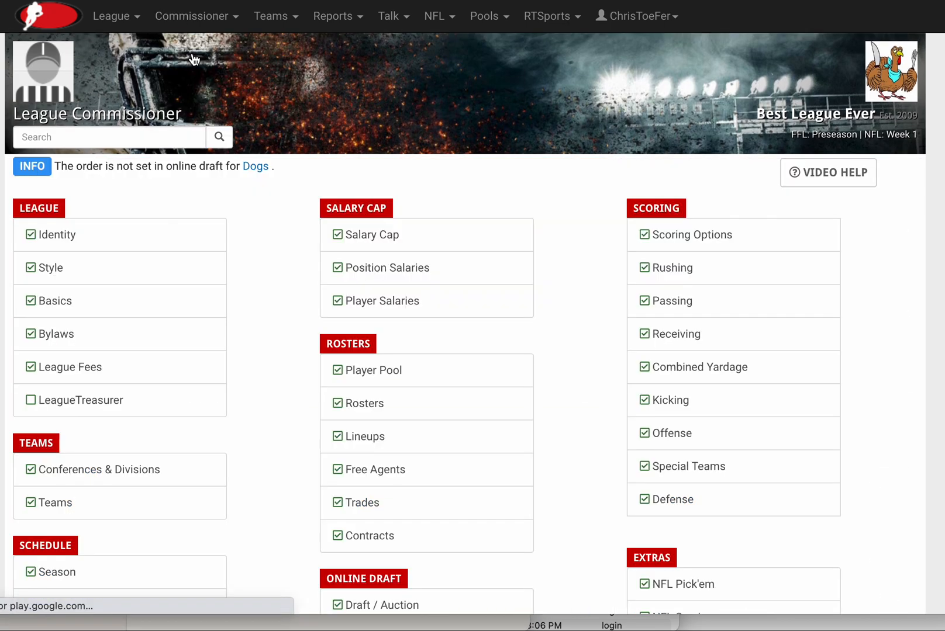
{"action": "left_click", "coordinate": [68, 400]}
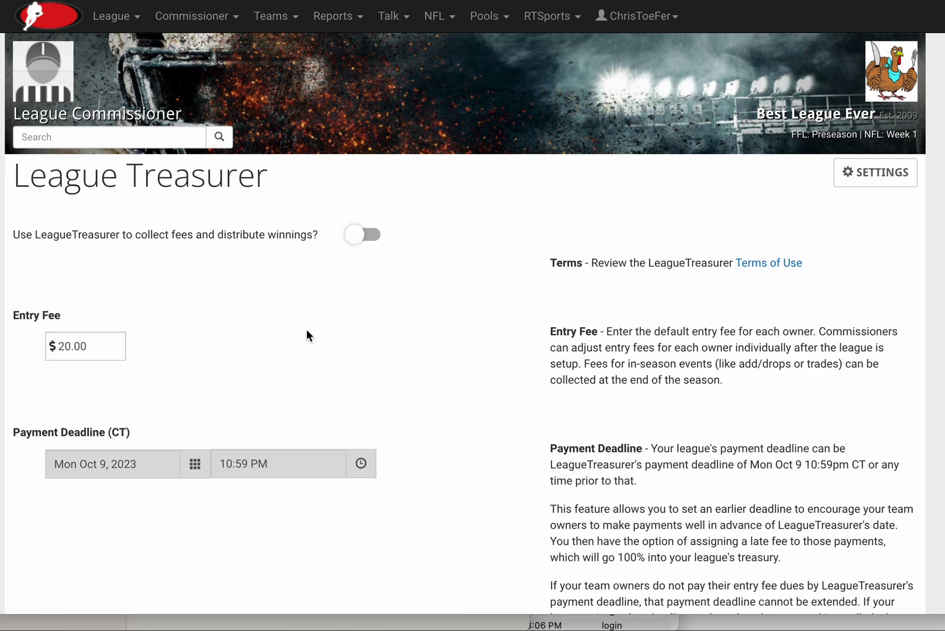
Step: Switch on 'Use LeagueTreasurer' fee collection, leaving the Oct 9, 2023 deadline unchanged
{"action": "left_click", "coordinate": [373, 237]}
{"action": "scroll", "coordinate": [186, 350], "scroll_direction": "down", "scroll_amount": 1}
{"action": "scroll", "coordinate": [185, 357], "scroll_direction": "down", "scroll_amount": 1}
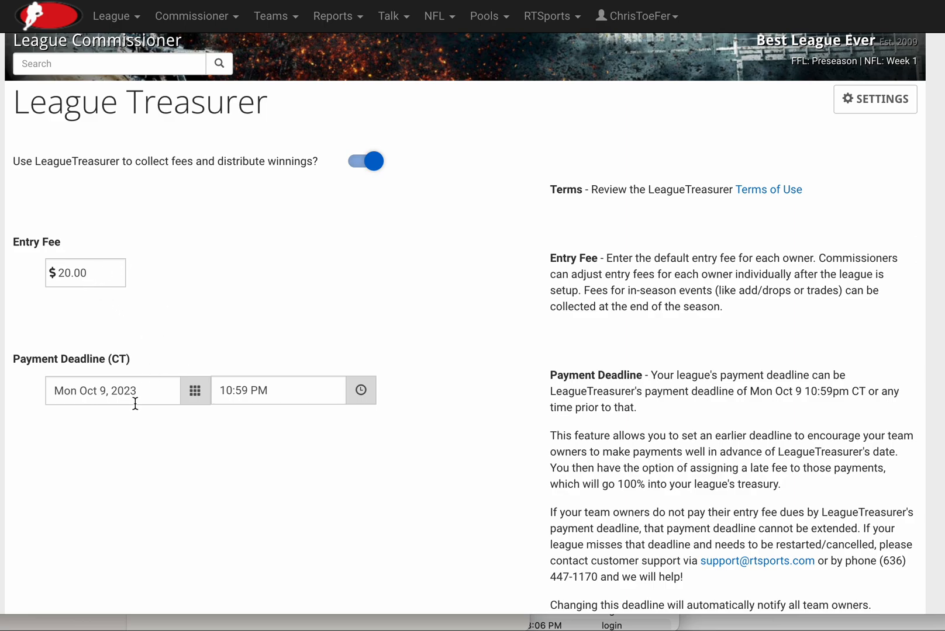
{"action": "scroll", "coordinate": [149, 467], "scroll_direction": "down", "scroll_amount": 3}
{"action": "scroll", "coordinate": [149, 468], "scroll_direction": "down", "scroll_amount": 2}
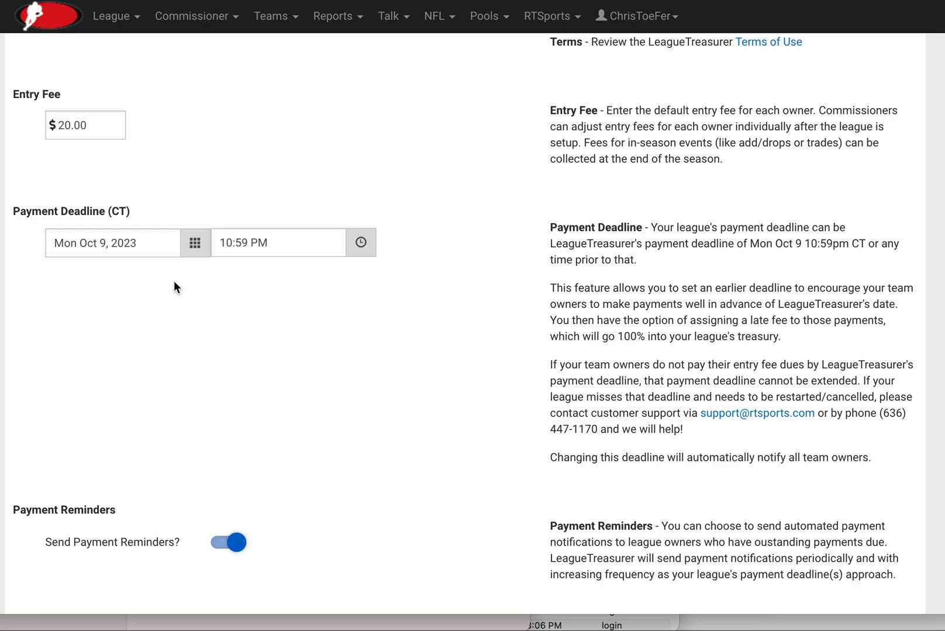
{"action": "left_click", "coordinate": [194, 243]}
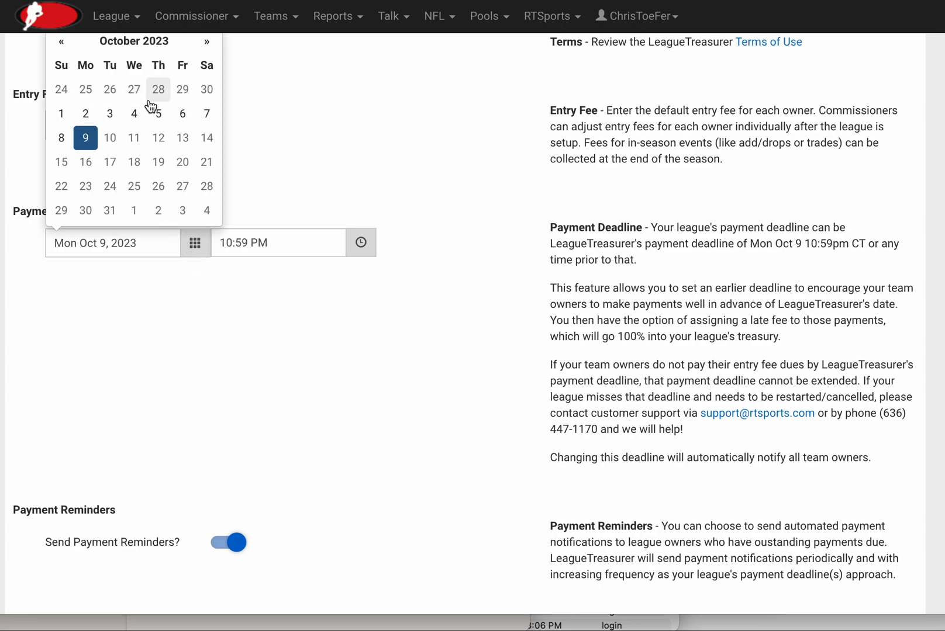
{"action": "left_click", "coordinate": [191, 316]}
{"action": "scroll", "coordinate": [252, 378], "scroll_direction": "down", "scroll_amount": 5}
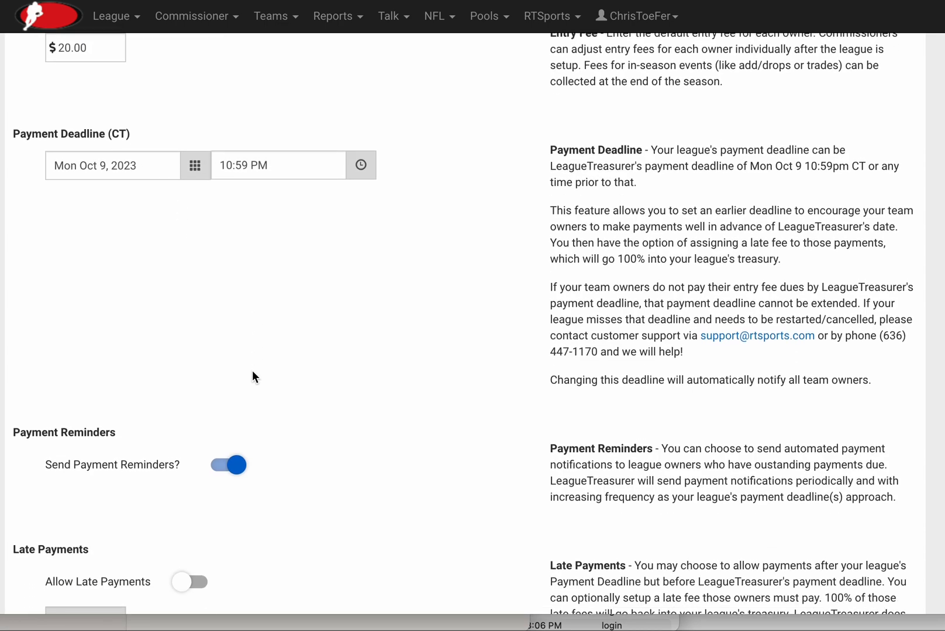
{"action": "scroll", "coordinate": [252, 377], "scroll_direction": "down", "scroll_amount": 4}
{"action": "scroll", "coordinate": [252, 377], "scroll_direction": "down", "scroll_amount": 2}
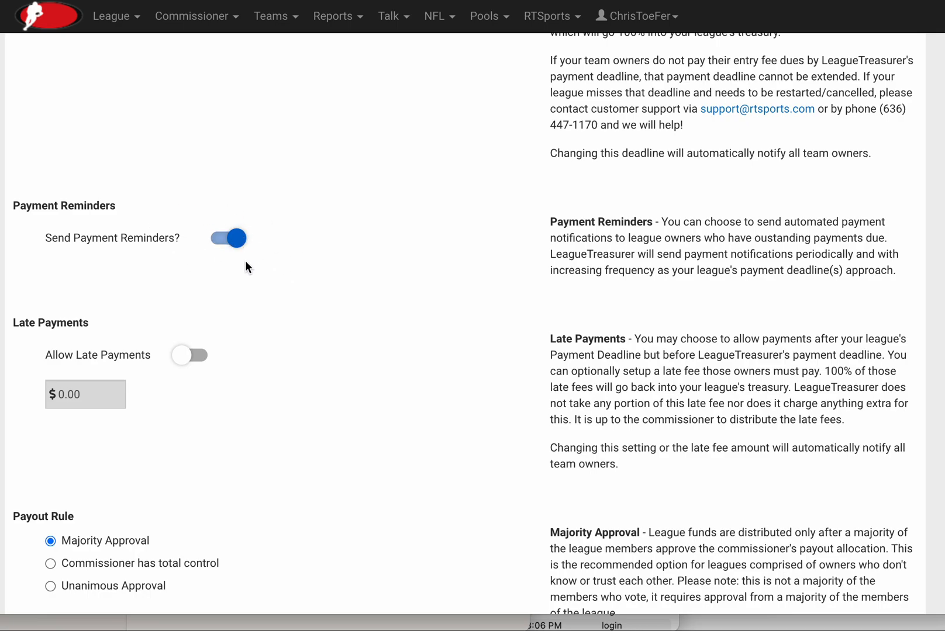
{"action": "scroll", "coordinate": [297, 239], "scroll_direction": "down", "scroll_amount": 2}
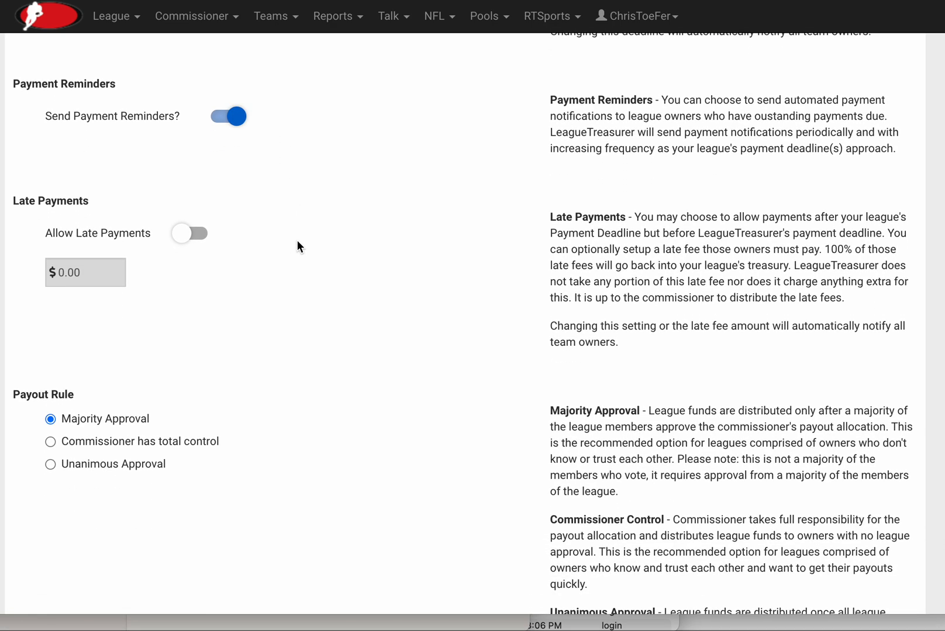
{"action": "scroll", "coordinate": [276, 268], "scroll_direction": "up", "scroll_amount": 3}
{"action": "scroll", "coordinate": [276, 268], "scroll_direction": "up", "scroll_amount": 2}
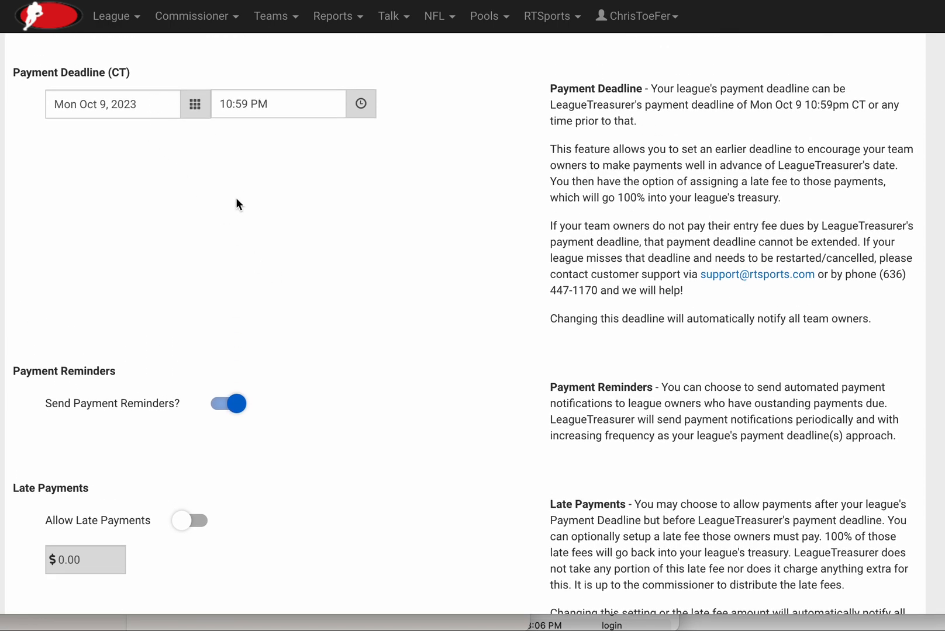
{"action": "scroll", "coordinate": [295, 279], "scroll_direction": "down", "scroll_amount": 1}
{"action": "scroll", "coordinate": [295, 280], "scroll_direction": "down", "scroll_amount": 5}
{"action": "scroll", "coordinate": [233, 273], "scroll_direction": "up", "scroll_amount": 1}
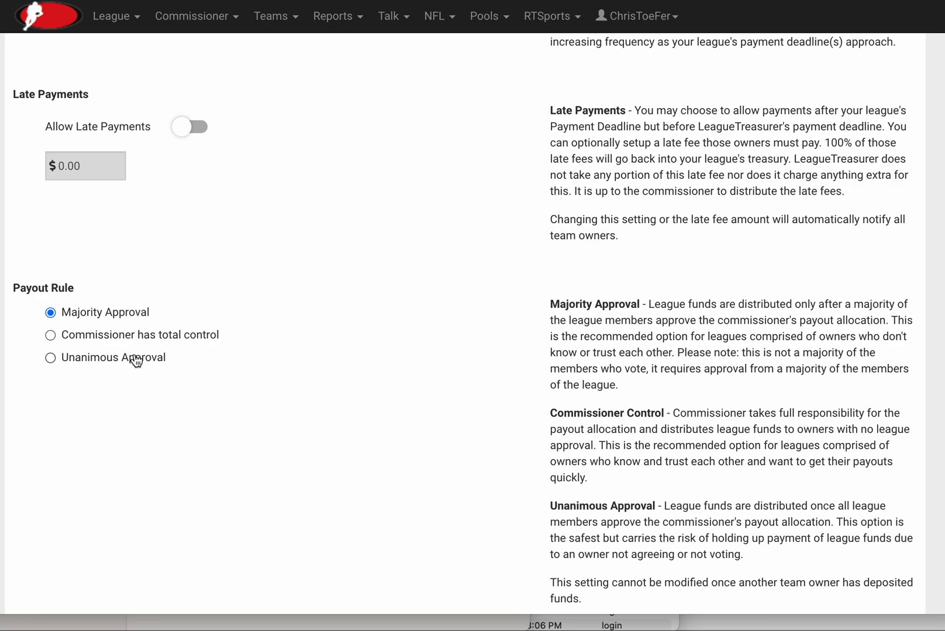
{"action": "scroll", "coordinate": [125, 398], "scroll_direction": "down", "scroll_amount": 1}
{"action": "scroll", "coordinate": [126, 398], "scroll_direction": "down", "scroll_amount": 1}
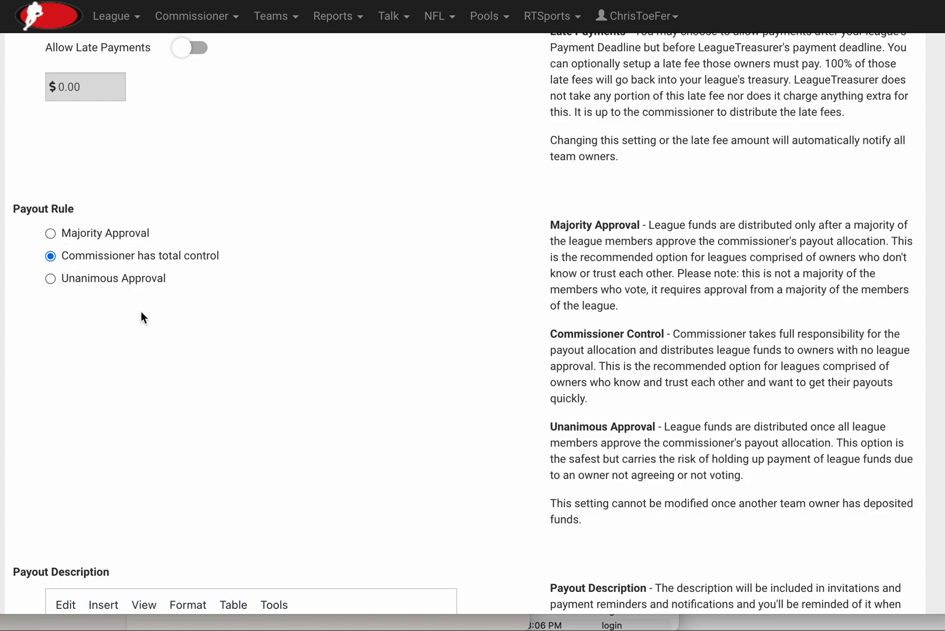
{"action": "scroll", "coordinate": [177, 391], "scroll_direction": "down", "scroll_amount": 2}
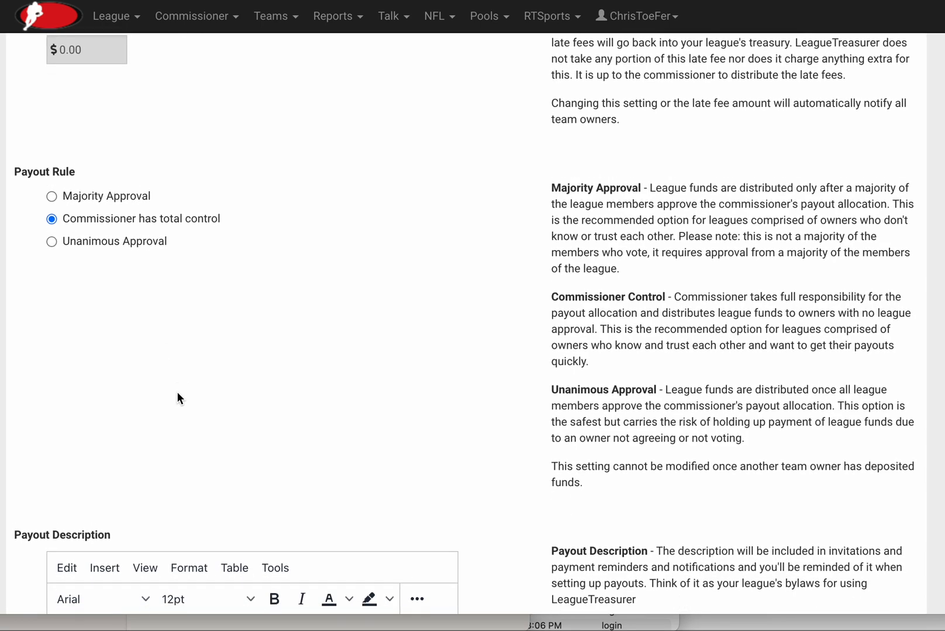
{"action": "scroll", "coordinate": [176, 391], "scroll_direction": "down", "scroll_amount": 2}
{"action": "scroll", "coordinate": [176, 392], "scroll_direction": "down", "scroll_amount": 2}
{"action": "scroll", "coordinate": [176, 392], "scroll_direction": "down", "scroll_amount": 1}
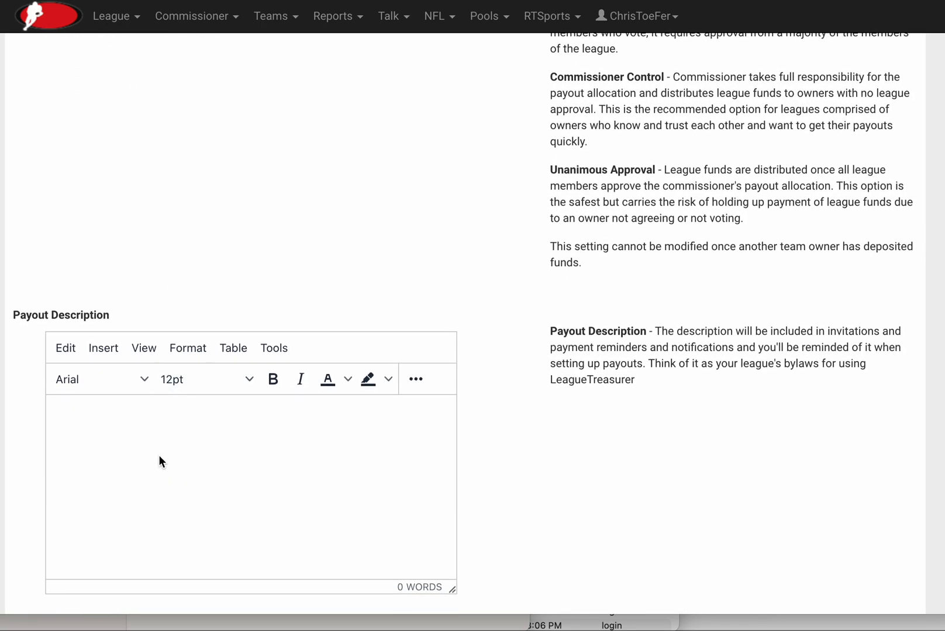
{"action": "scroll", "coordinate": [157, 459], "scroll_direction": "down", "scroll_amount": 1}
Step: Paste the entry-fee payout description into the editor and save the LeagueTreasurer settings
{"action": "left_click", "coordinate": [181, 367]}
{"action": "type", "text": "We are paying league entry fees via LeagueTreasurer this year so the site can handle the funds and payouts at the end of the year. Please pay your entry by the deadline."}
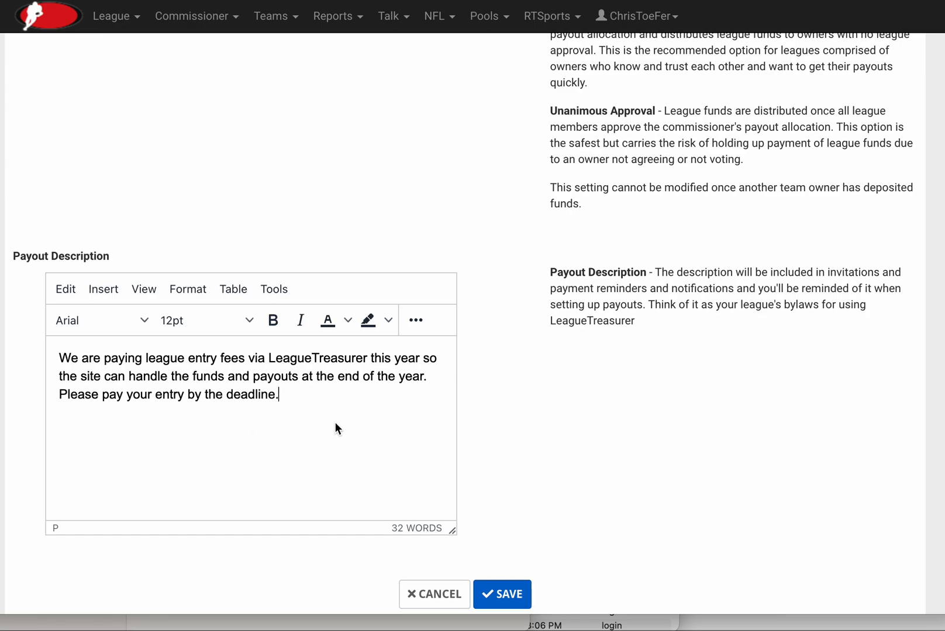
{"action": "left_click", "coordinate": [508, 594]}
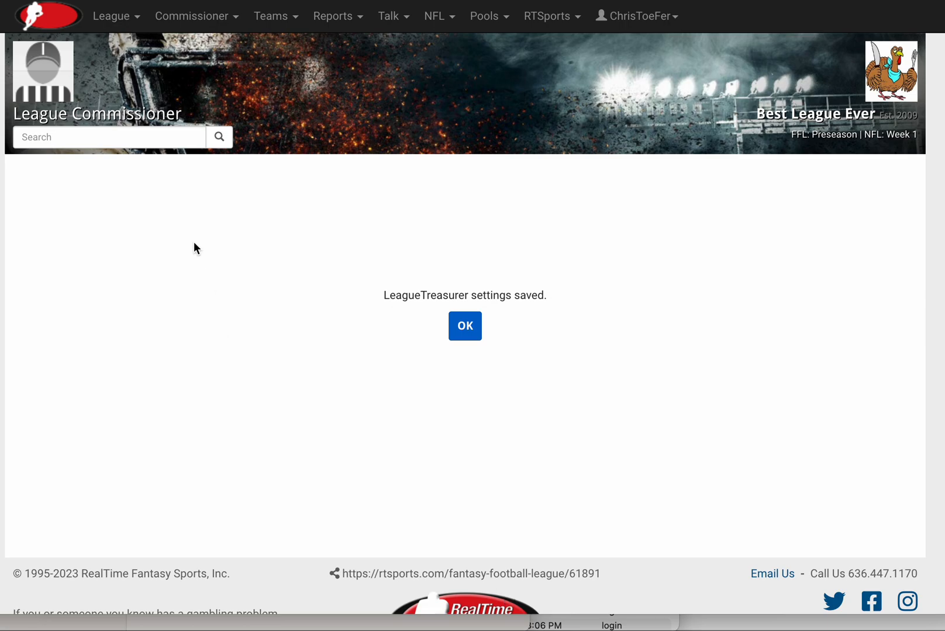
{"action": "left_click", "coordinate": [191, 16]}
{"action": "mouse_move", "coordinate": [116, 15]}
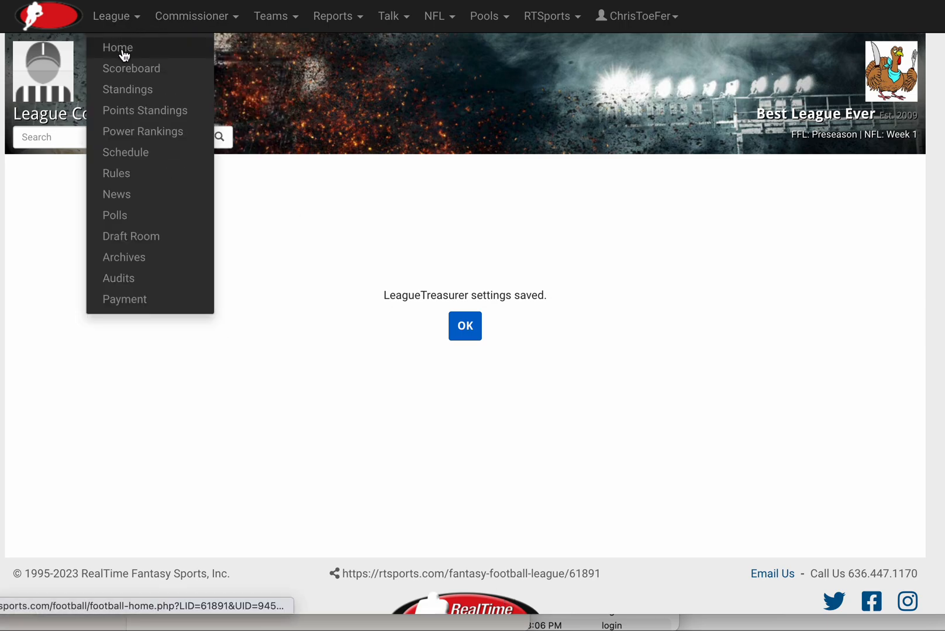
Step: From League Home, view details of the League Treasurer alert showing $20.00 dues owed
{"action": "left_click", "coordinate": [119, 47]}
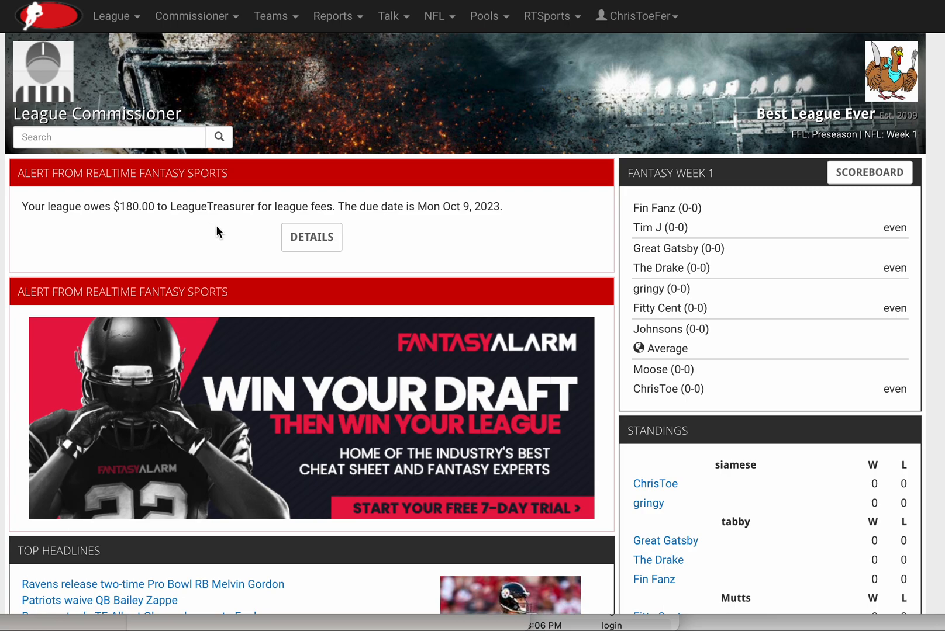
{"action": "left_click", "coordinate": [325, 236]}
{"action": "left_click", "coordinate": [311, 238]}
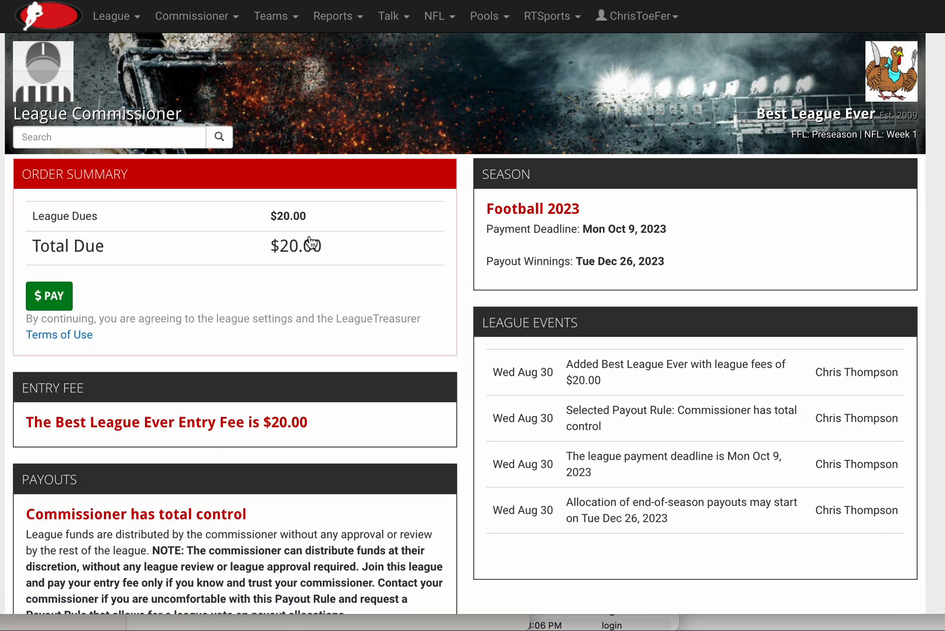
{"action": "left_click", "coordinate": [110, 16]}
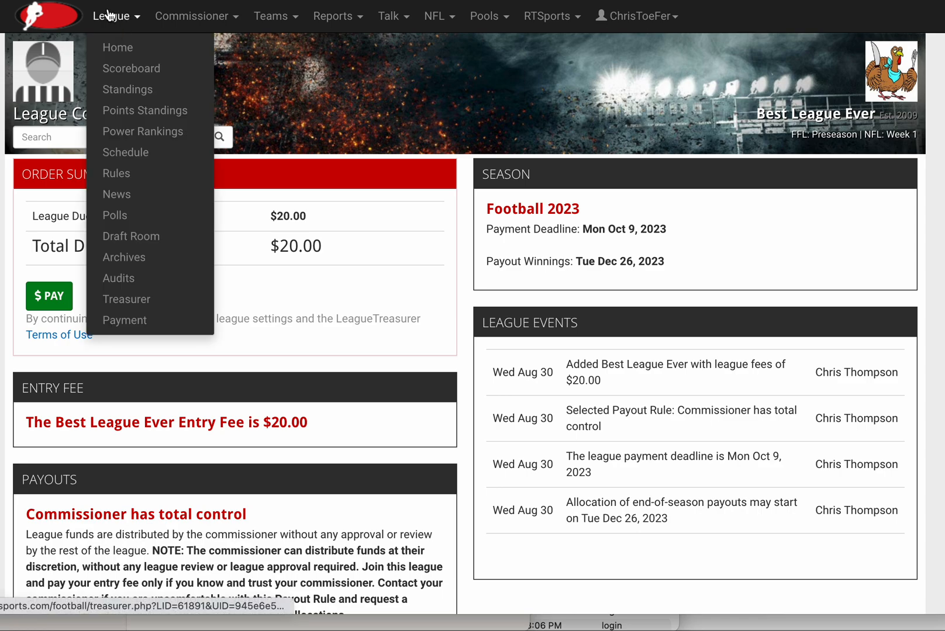
{"action": "left_click", "coordinate": [131, 301]}
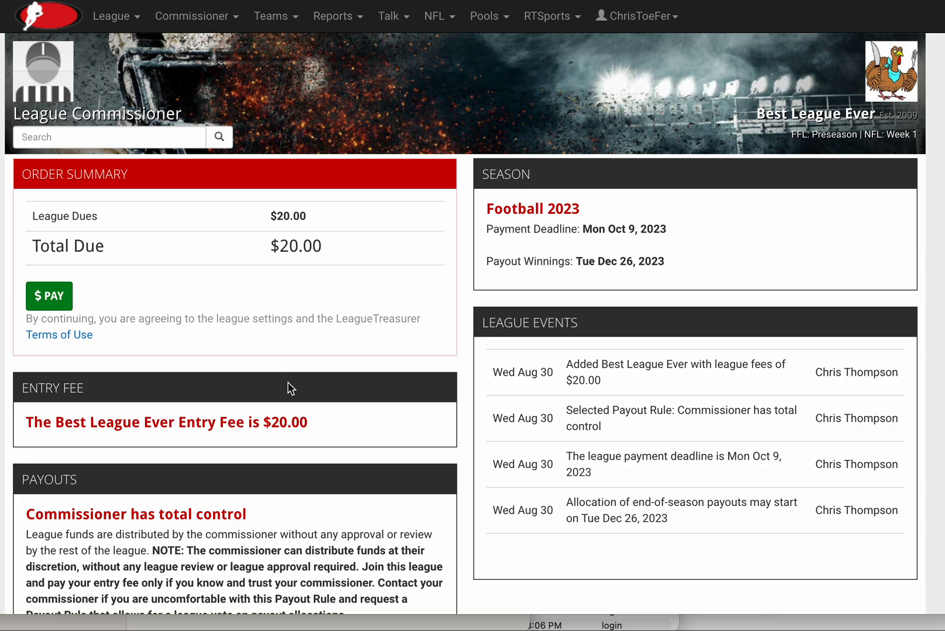
{"action": "scroll", "coordinate": [290, 387], "scroll_direction": "down", "scroll_amount": 2}
{"action": "scroll", "coordinate": [290, 387], "scroll_direction": "down", "scroll_amount": 2}
{"action": "scroll", "coordinate": [288, 381], "scroll_direction": "down", "scroll_amount": 1}
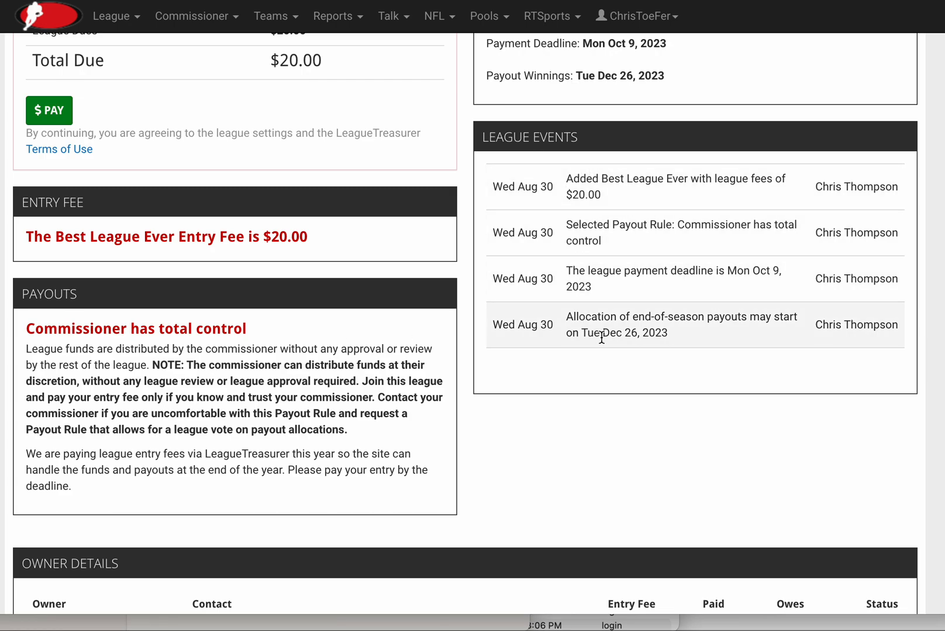
{"action": "scroll", "coordinate": [601, 338], "scroll_direction": "down", "scroll_amount": 2}
{"action": "scroll", "coordinate": [601, 338], "scroll_direction": "down", "scroll_amount": 3}
{"action": "scroll", "coordinate": [601, 338], "scroll_direction": "down", "scroll_amount": 2}
{"action": "scroll", "coordinate": [601, 338], "scroll_direction": "down", "scroll_amount": 2}
{"action": "scroll", "coordinate": [601, 337], "scroll_direction": "down", "scroll_amount": 2}
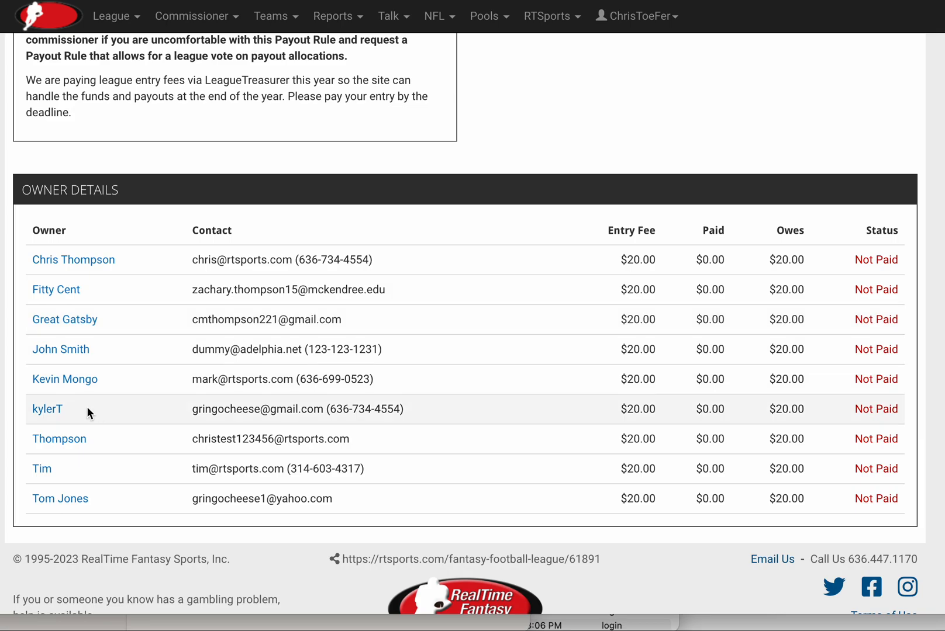
Step: Set Great Gatsby's LeagueTreasurer entry fee from 20.00 to 0 and save the team
{"action": "left_click", "coordinate": [64, 322]}
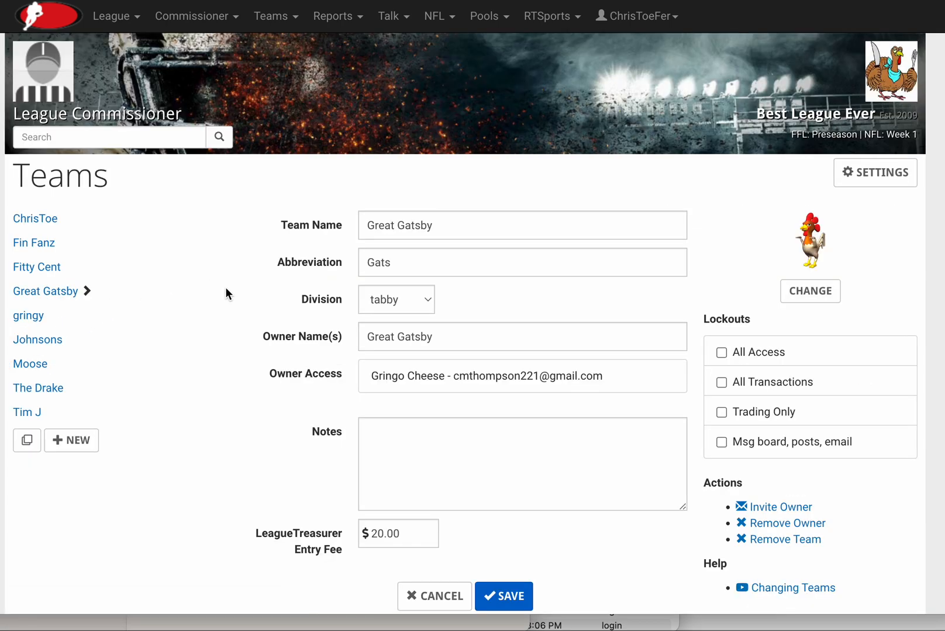
{"action": "scroll", "coordinate": [276, 316], "scroll_direction": "down", "scroll_amount": 2}
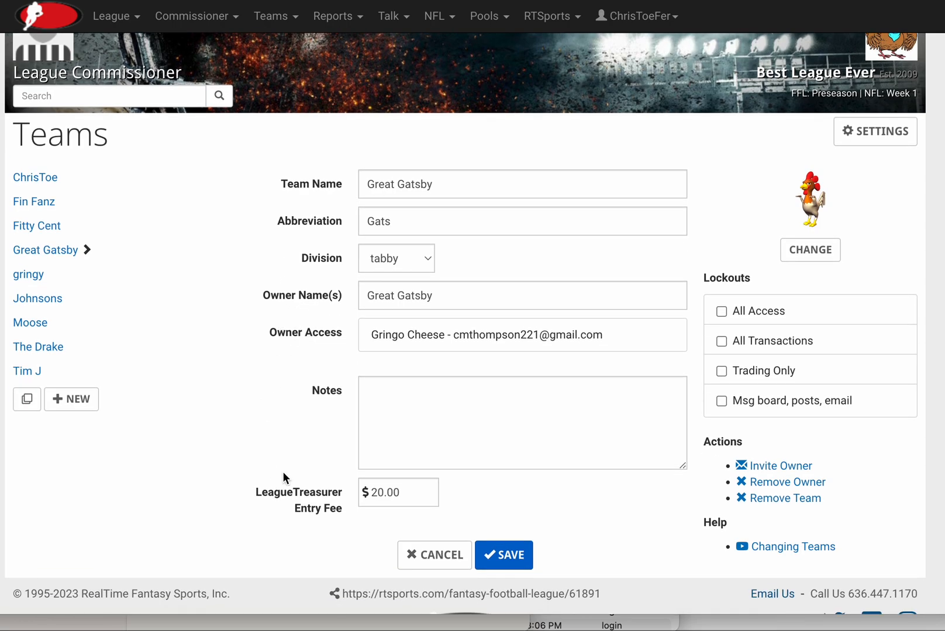
{"action": "left_click_drag", "start_coordinate": [404, 494], "coordinate": [365, 494]}
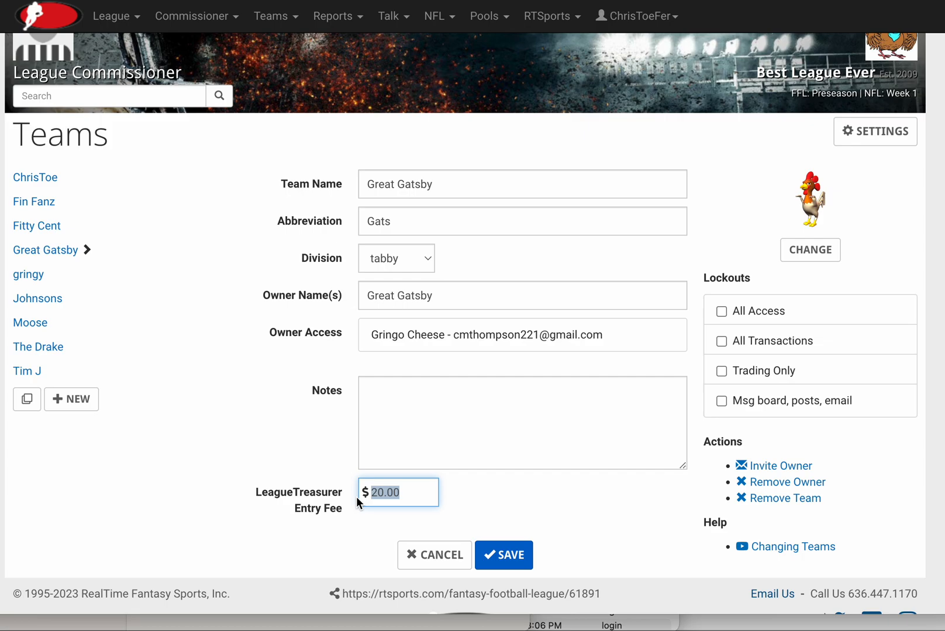
{"action": "type", "text": "0"}
{"action": "left_click", "coordinate": [504, 555]}
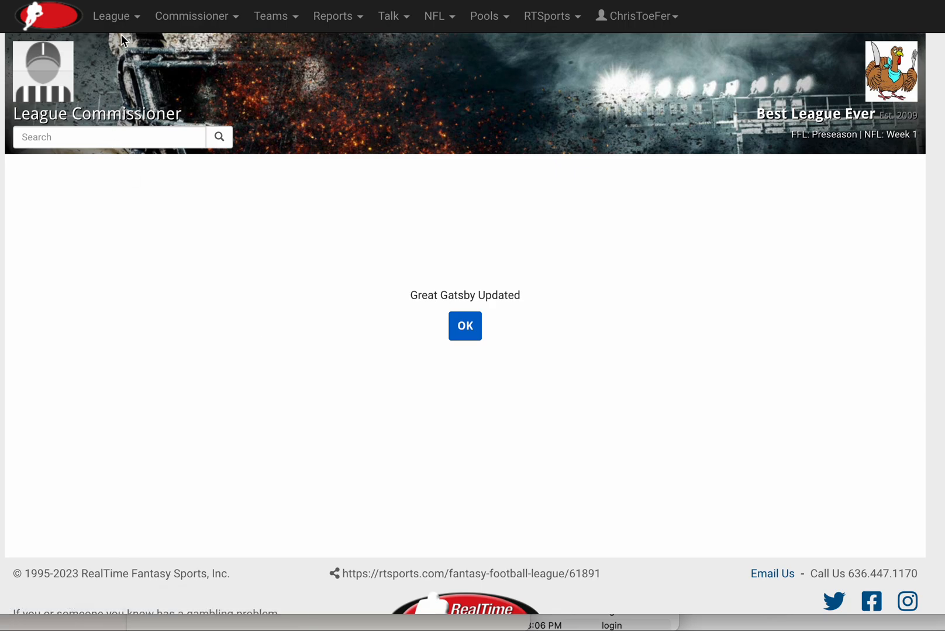
Step: From the Treasurer page's Owner Details, set ChrisToe's entry fee to 40.00 and save
{"action": "left_click", "coordinate": [111, 15]}
{"action": "left_click", "coordinate": [127, 299]}
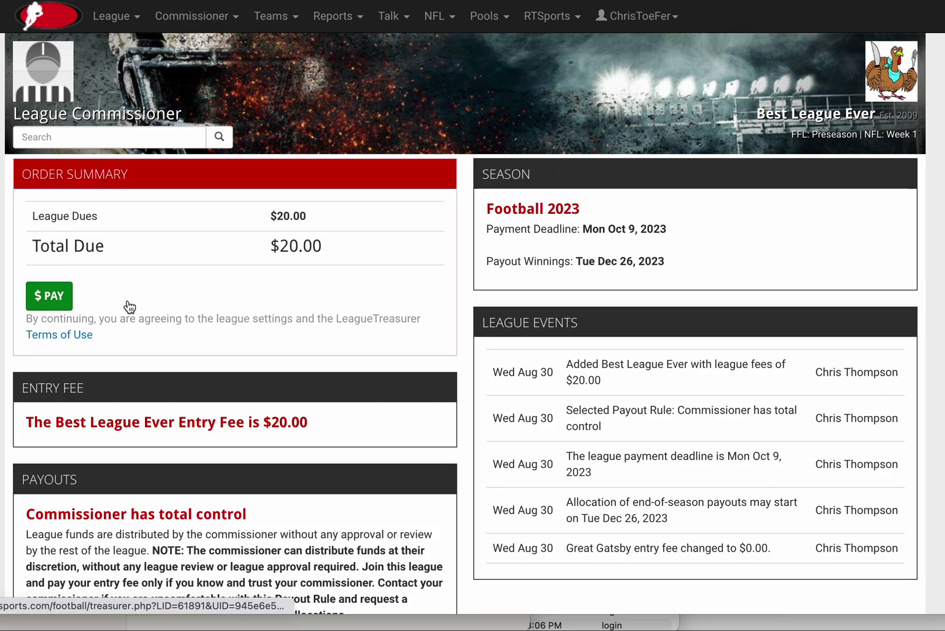
{"action": "scroll", "coordinate": [129, 305], "scroll_direction": "down", "scroll_amount": 5}
{"action": "scroll", "coordinate": [129, 305], "scroll_direction": "down", "scroll_amount": 5}
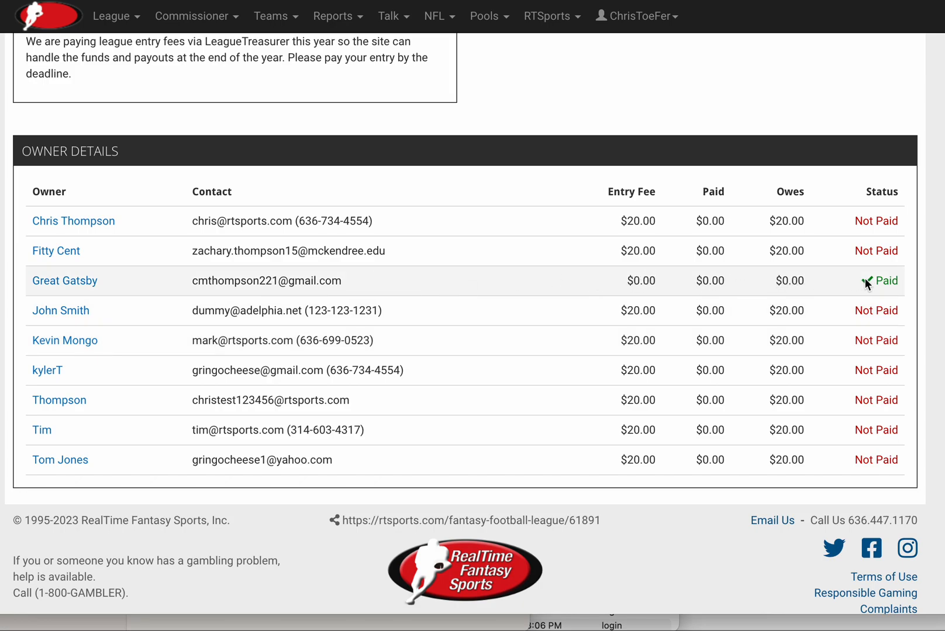
{"action": "left_click", "coordinate": [96, 220]}
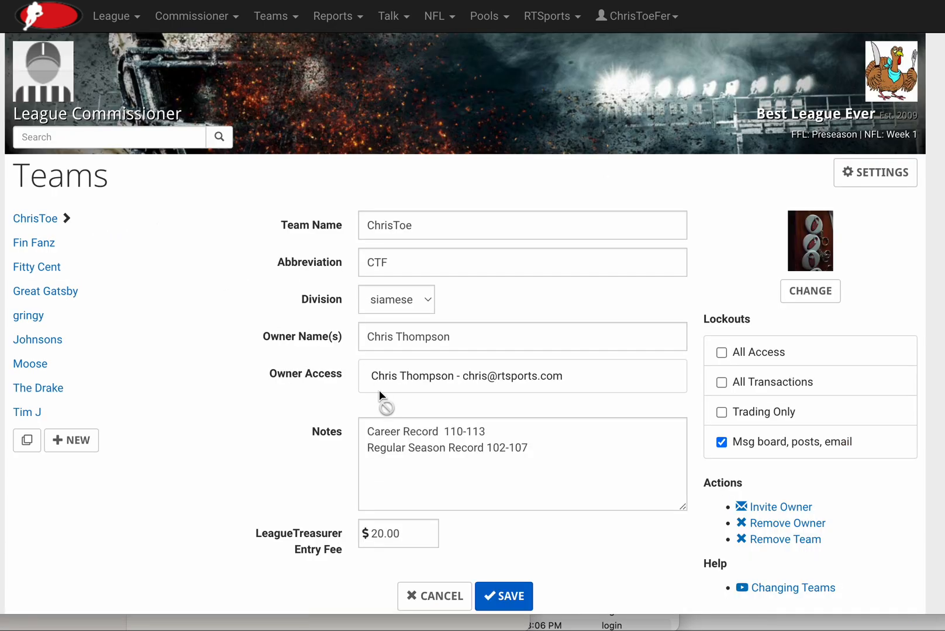
{"action": "double_click", "coordinate": [377, 534]}
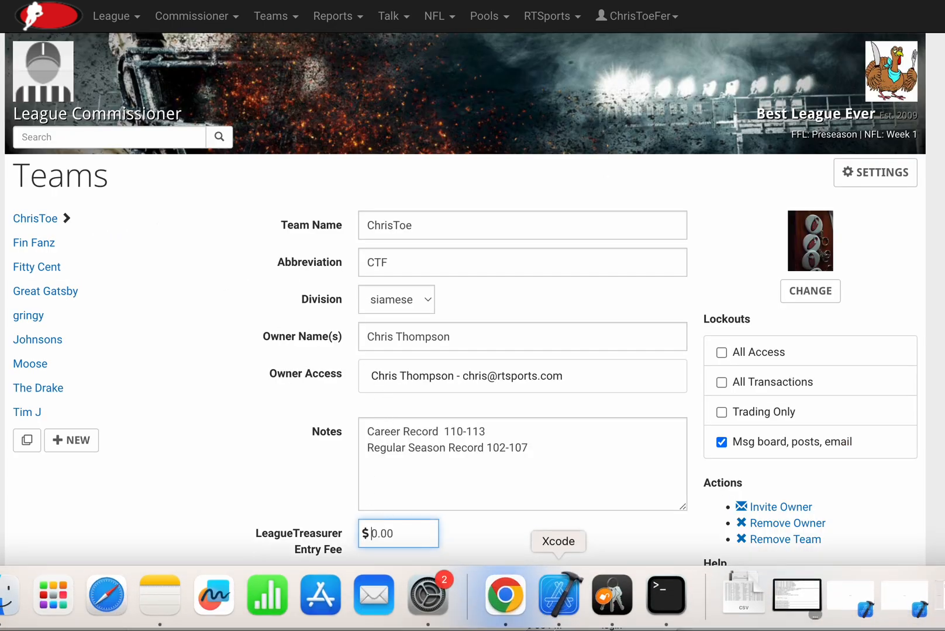
{"action": "type", "text": "4"}
{"action": "scroll", "coordinate": [612, 428], "scroll_direction": "down", "scroll_amount": 3}
{"action": "left_click", "coordinate": [504, 532]}
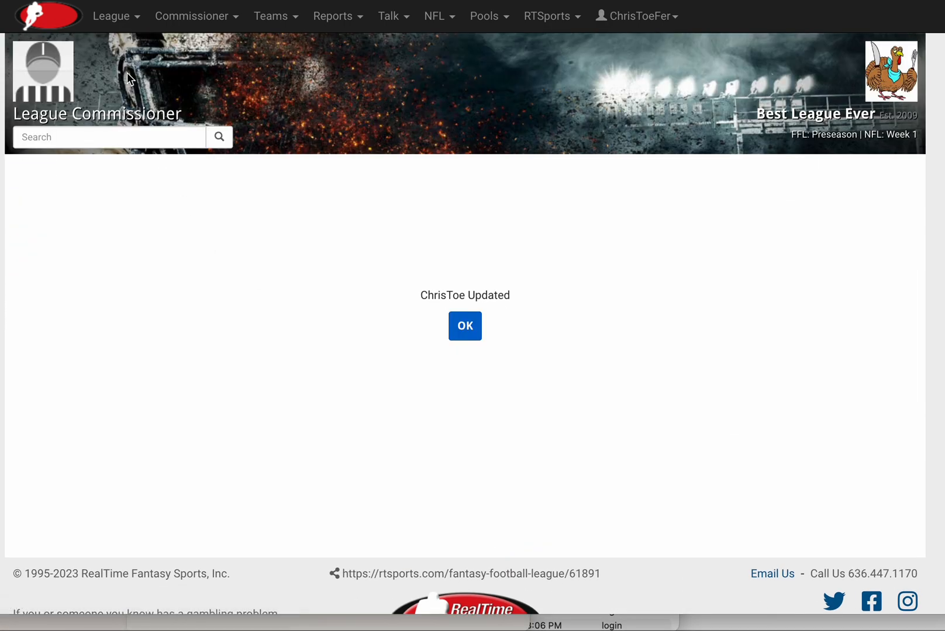
{"action": "left_click", "coordinate": [110, 15]}
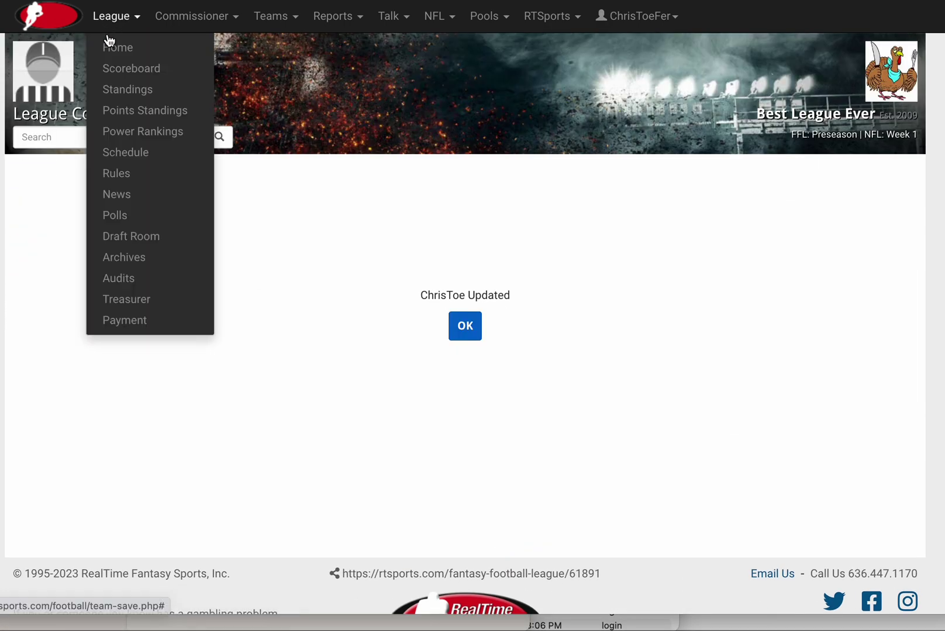
{"action": "left_click", "coordinate": [126, 299]}
{"action": "scroll", "coordinate": [550, 397], "scroll_direction": "down", "scroll_amount": 10}
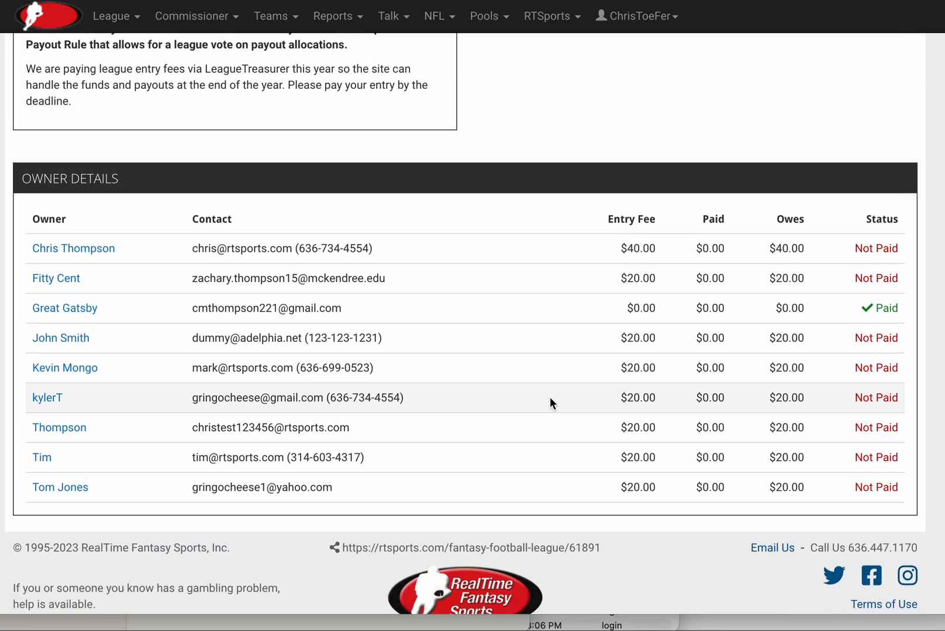
{"action": "scroll", "coordinate": [545, 429], "scroll_direction": "up", "scroll_amount": 1}
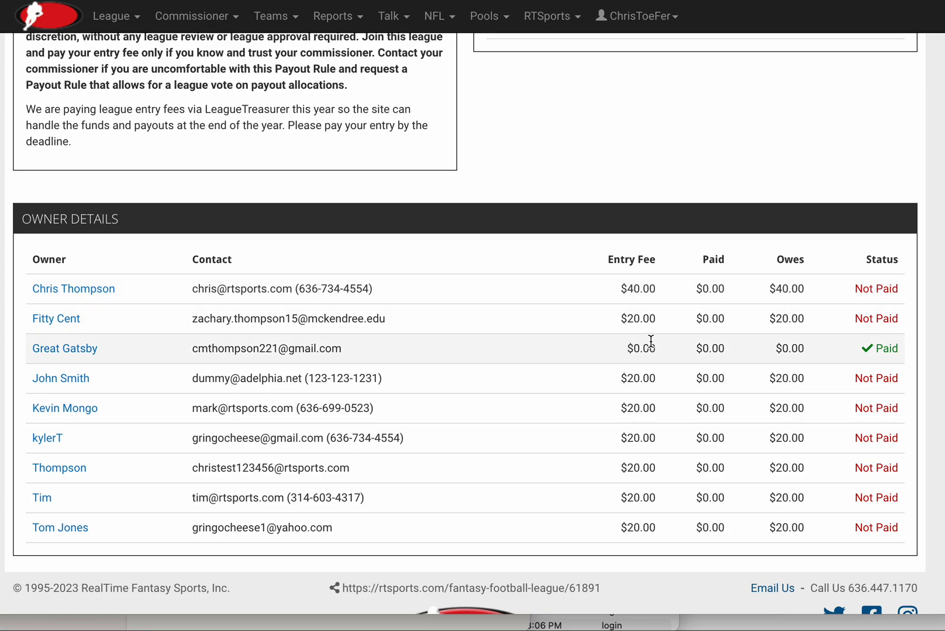
{"action": "scroll", "coordinate": [650, 340], "scroll_direction": "up", "scroll_amount": 4}
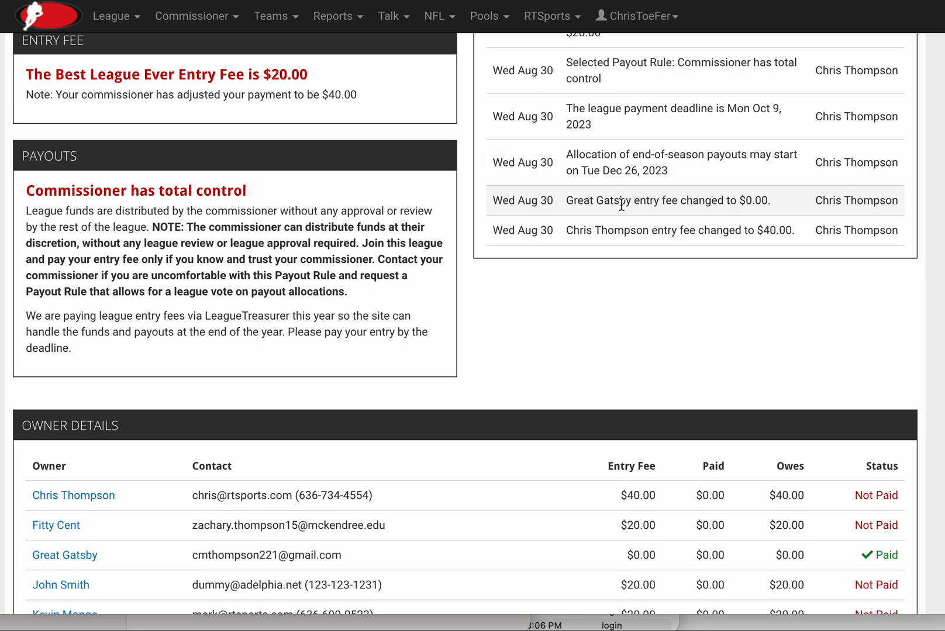
{"action": "scroll", "coordinate": [636, 200], "scroll_direction": "up", "scroll_amount": 3}
{"action": "scroll", "coordinate": [554, 221], "scroll_direction": "up", "scroll_amount": 2}
{"action": "scroll", "coordinate": [428, 321], "scroll_direction": "up", "scroll_amount": 2}
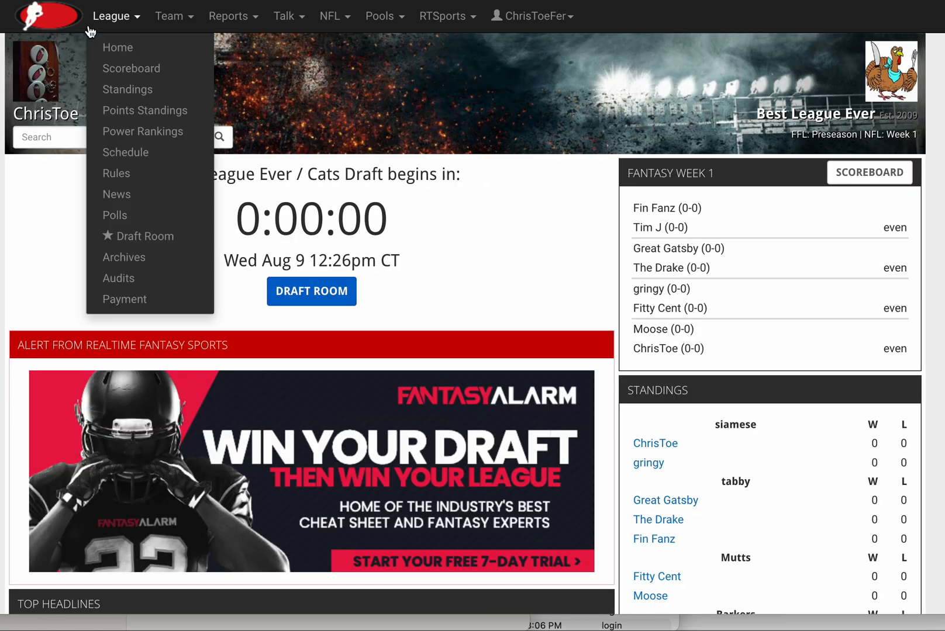
Step: As the ChrisToe owner, view the $40.00 dues alert on League Home and start paying
{"action": "left_click", "coordinate": [116, 47]}
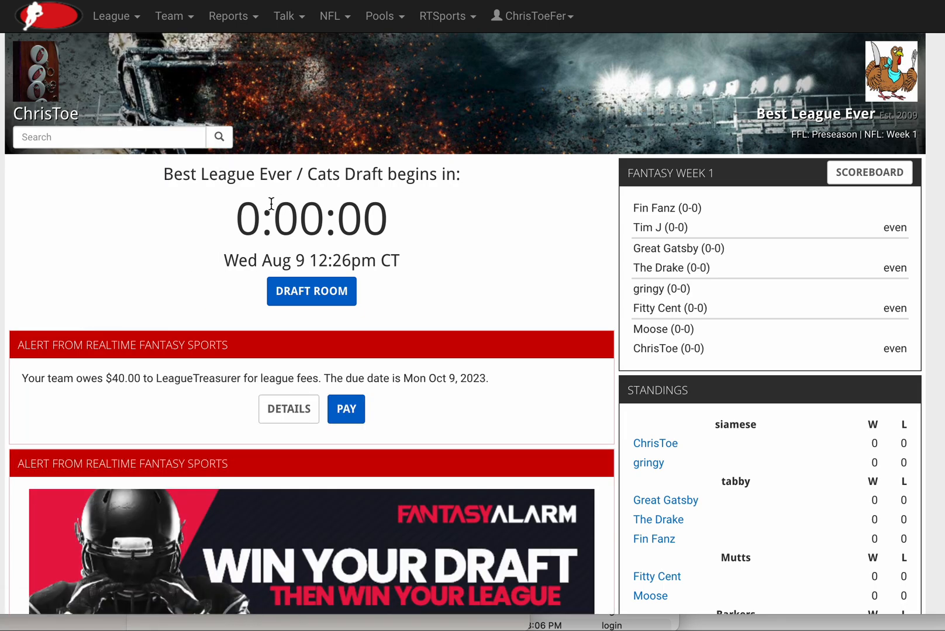
{"action": "scroll", "coordinate": [238, 358], "scroll_direction": "down", "scroll_amount": 2}
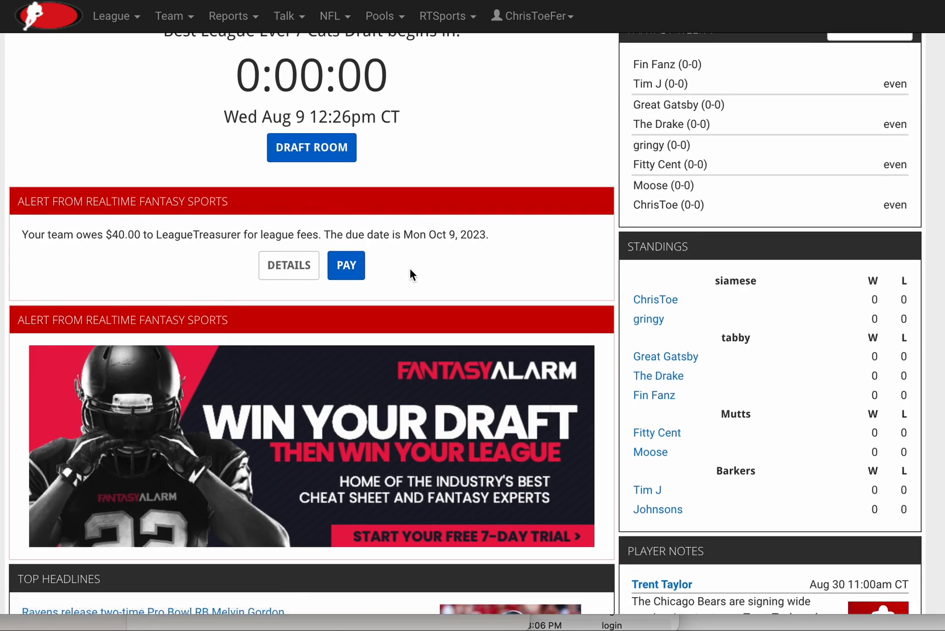
{"action": "left_click", "coordinate": [288, 265]}
{"action": "left_click", "coordinate": [347, 266]}
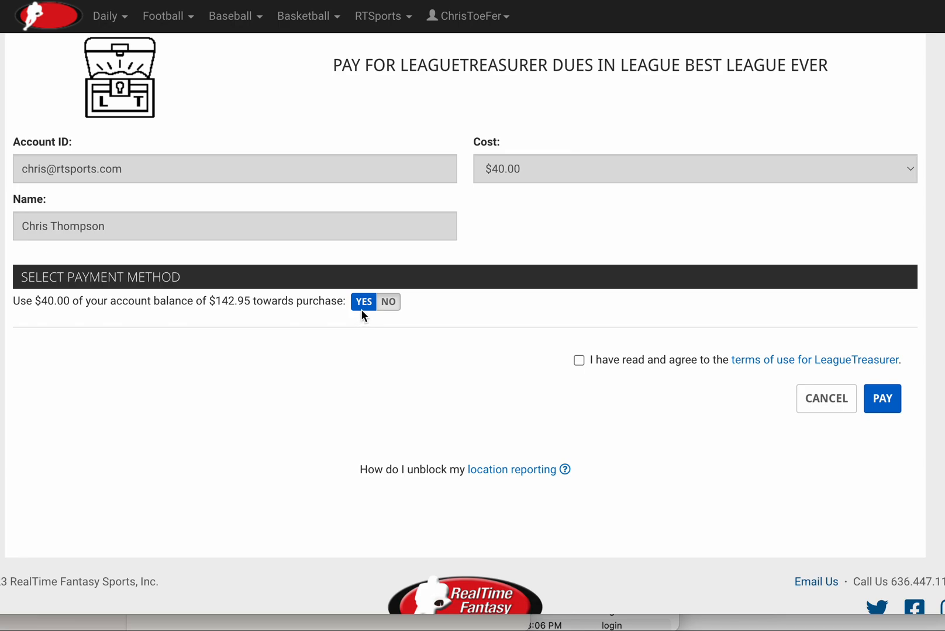
Step: Pay the $40.00 dues from account balance, agreeing to terms and confirming the debit
{"action": "left_click", "coordinate": [387, 303]}
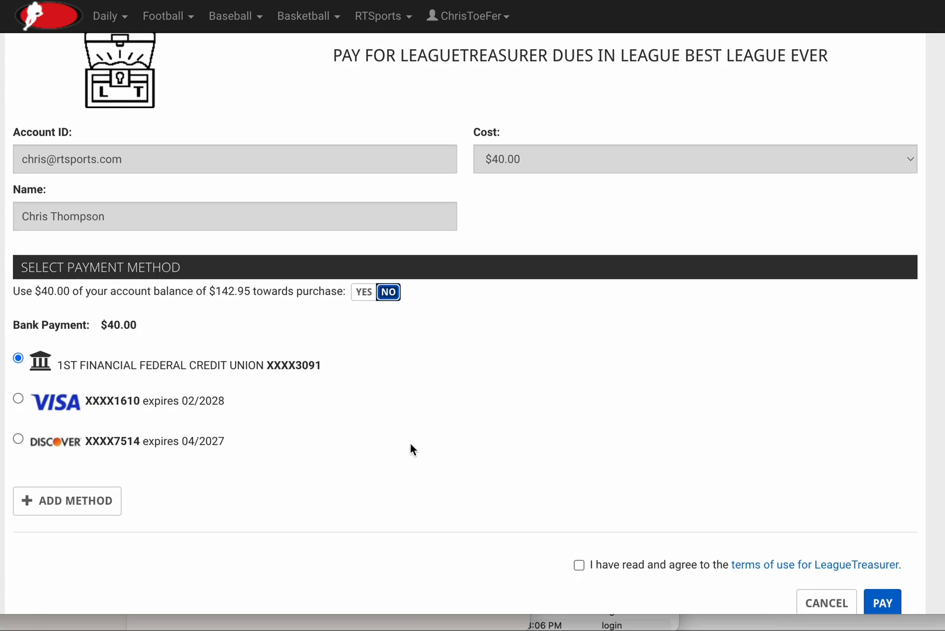
{"action": "scroll", "coordinate": [411, 449], "scroll_direction": "down", "scroll_amount": 2}
{"action": "scroll", "coordinate": [411, 449], "scroll_direction": "up", "scroll_amount": 2}
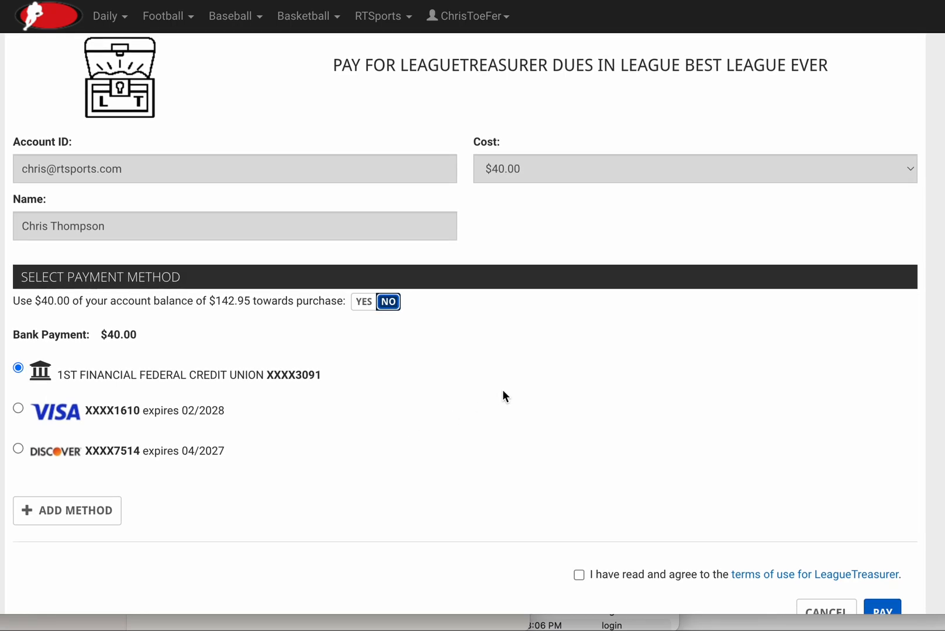
{"action": "left_click", "coordinate": [581, 574]}
{"action": "left_click", "coordinate": [363, 301]}
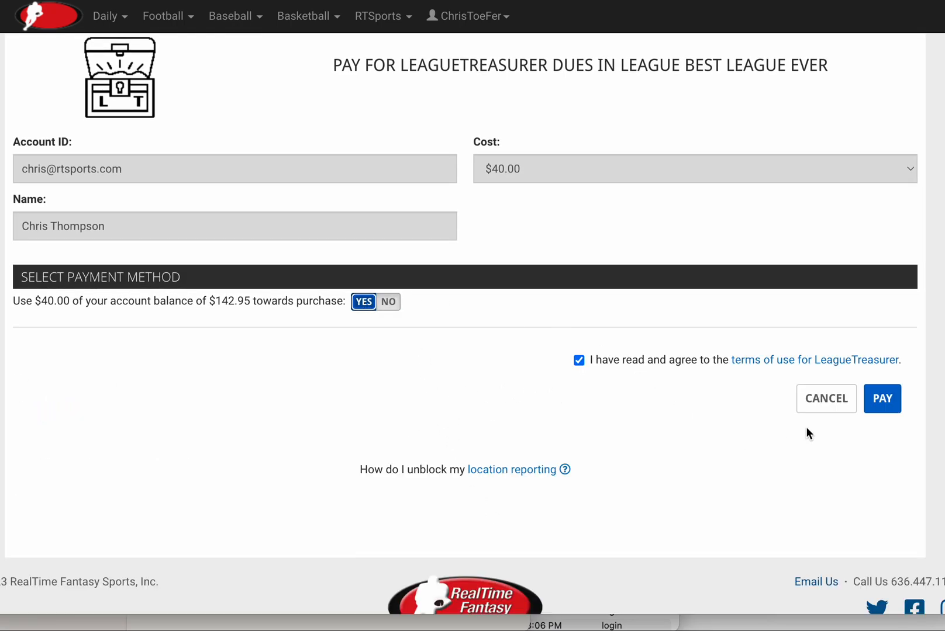
{"action": "left_click", "coordinate": [883, 399]}
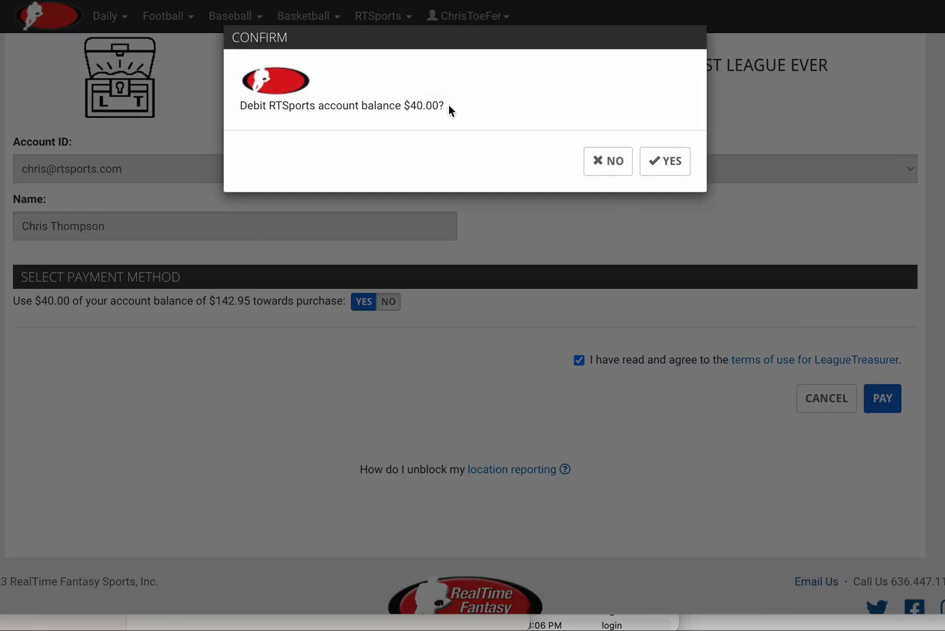
{"action": "left_click", "coordinate": [664, 161]}
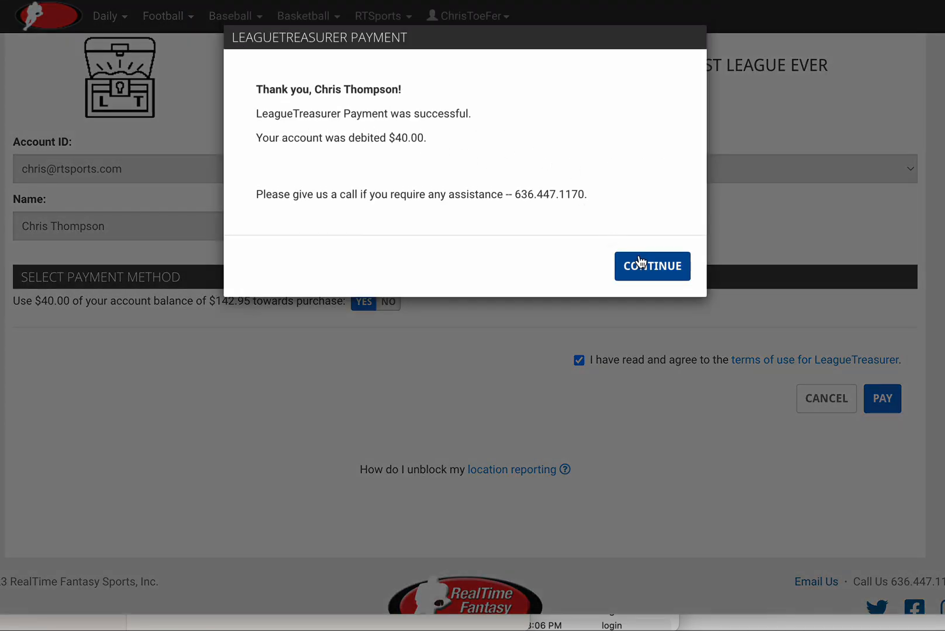
{"action": "left_click", "coordinate": [650, 265]}
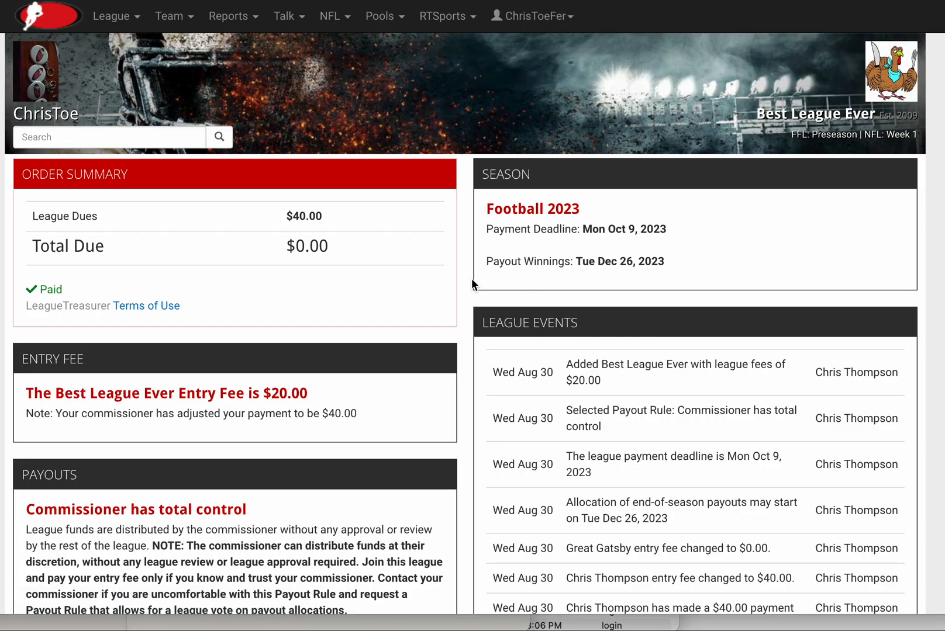
{"action": "scroll", "coordinate": [345, 308], "scroll_direction": "down", "scroll_amount": 2}
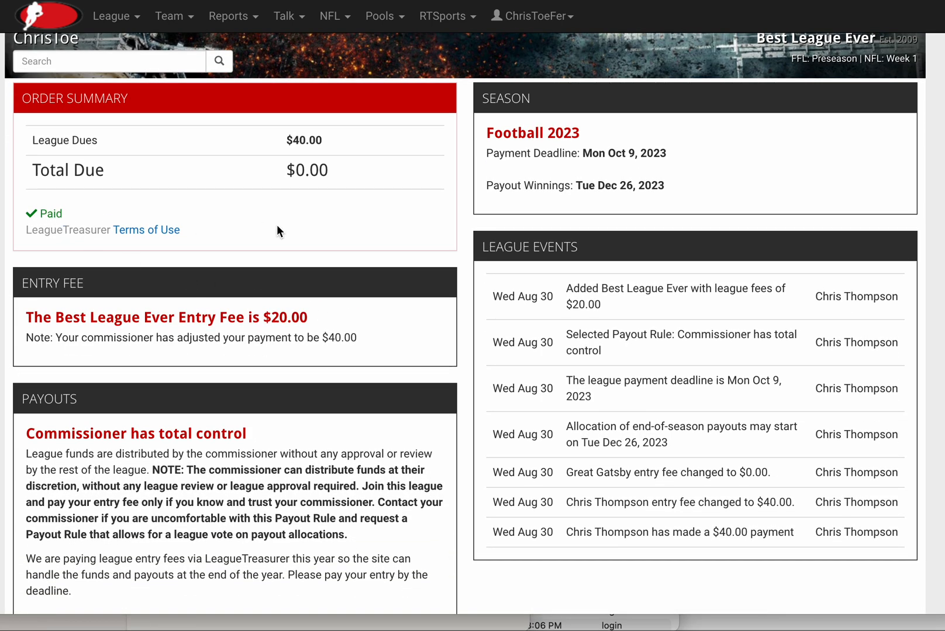
{"action": "scroll", "coordinate": [277, 232], "scroll_direction": "down", "scroll_amount": 8}
{"action": "scroll", "coordinate": [278, 232], "scroll_direction": "down", "scroll_amount": 5}
{"action": "scroll", "coordinate": [296, 244], "scroll_direction": "up", "scroll_amount": 3}
{"action": "scroll", "coordinate": [296, 245], "scroll_direction": "up", "scroll_amount": 2}
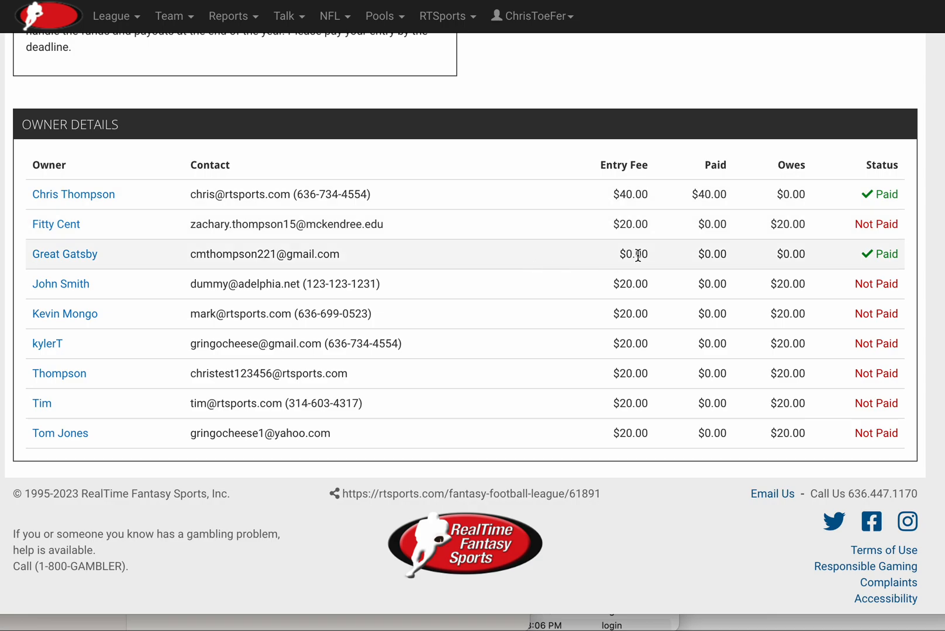
{"action": "scroll", "coordinate": [610, 252], "scroll_direction": "up", "scroll_amount": 10}
Step: Return to League Home, where the team's dues alert no longer shows
{"action": "left_click", "coordinate": [169, 15]}
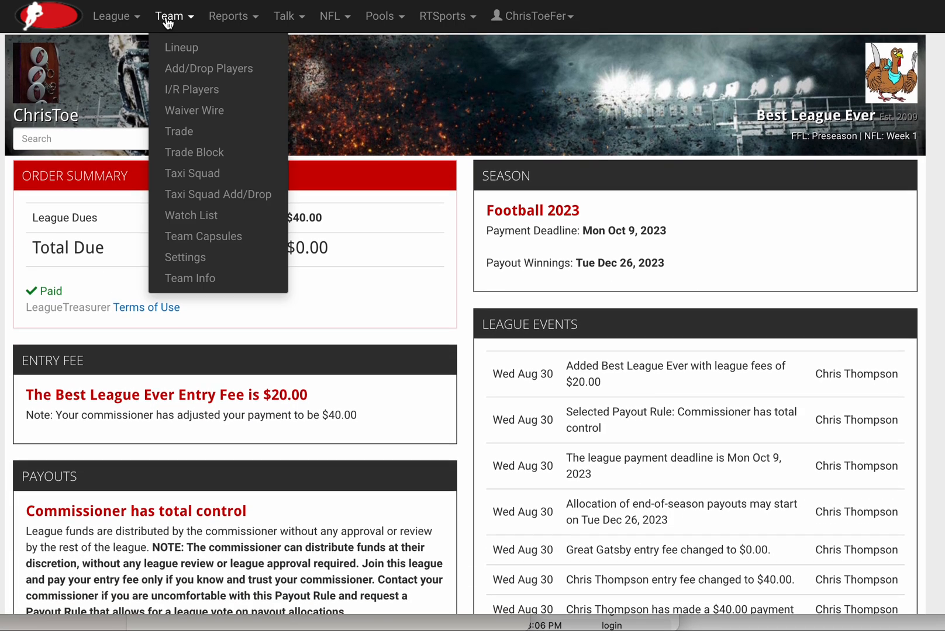
{"action": "mouse_move", "coordinate": [112, 16]}
{"action": "left_click", "coordinate": [118, 46]}
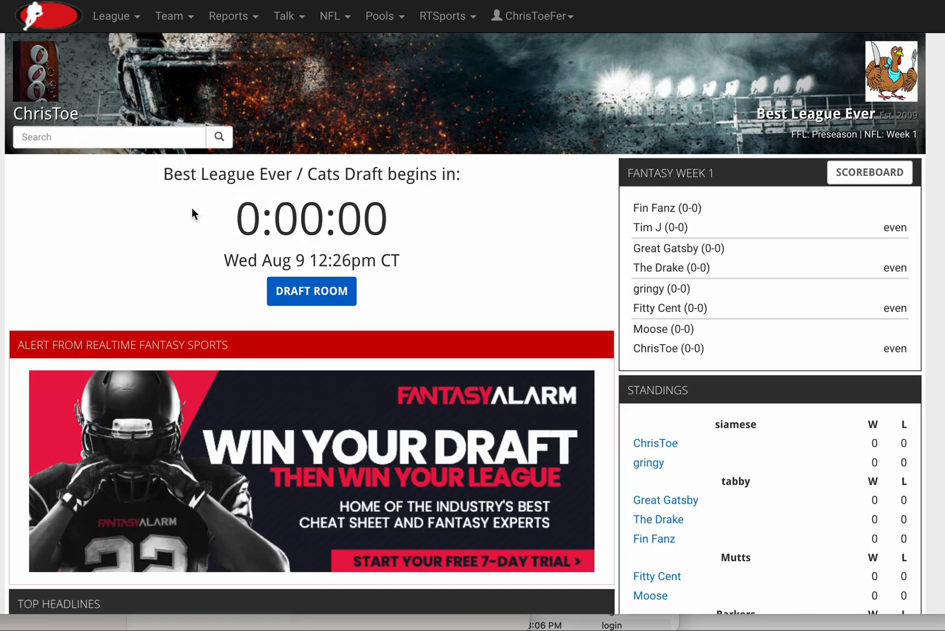
{"action": "scroll", "coordinate": [189, 212], "scroll_direction": "down", "scroll_amount": 10}
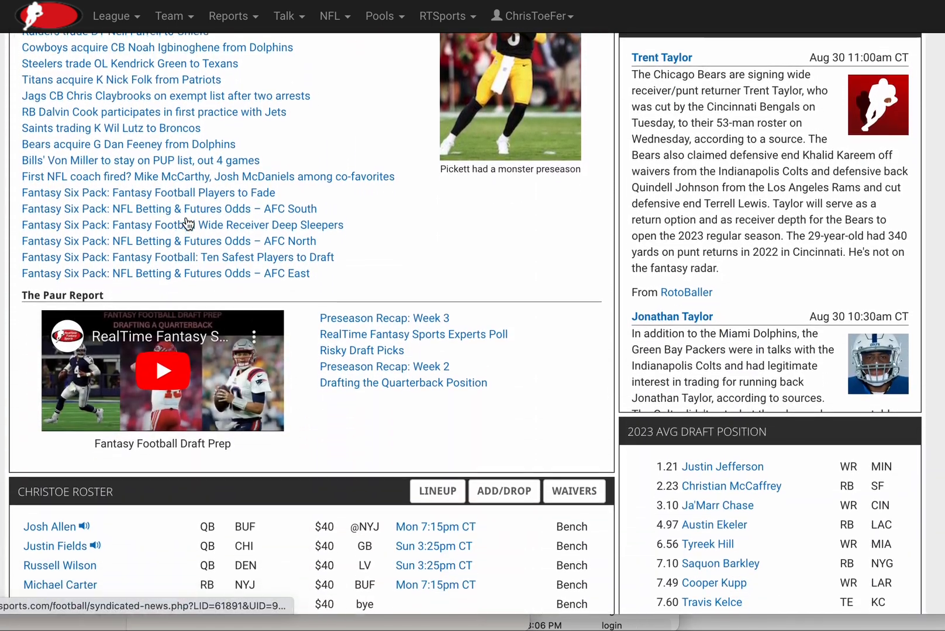
{"action": "scroll", "coordinate": [188, 224], "scroll_direction": "down", "scroll_amount": 5}
{"action": "scroll", "coordinate": [188, 224], "scroll_direction": "up", "scroll_amount": 15}
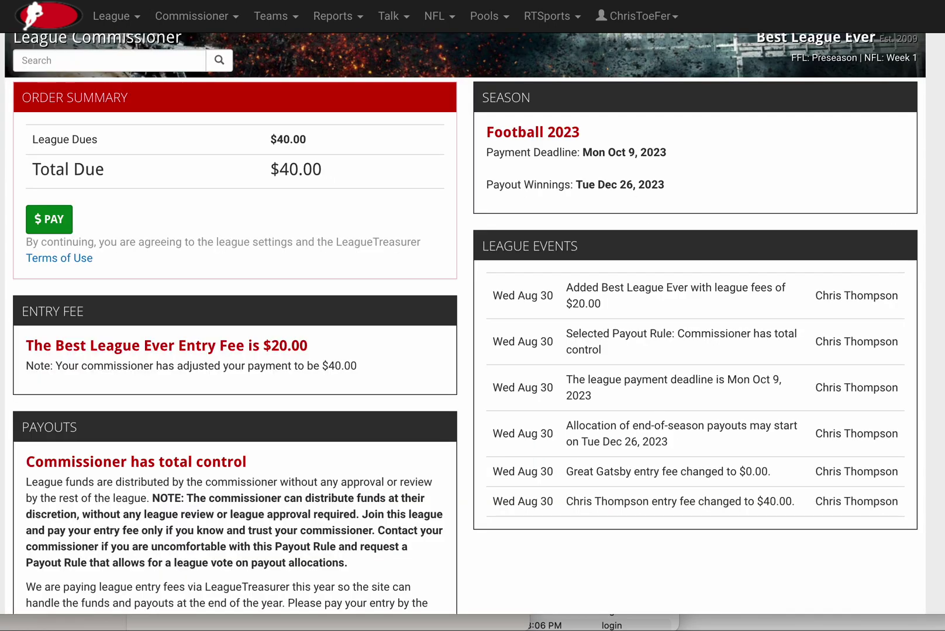
Step: Return to the commissioner's league home page showing the $140.00 owed to LeagueTreasurer
{"action": "left_click", "coordinate": [112, 15]}
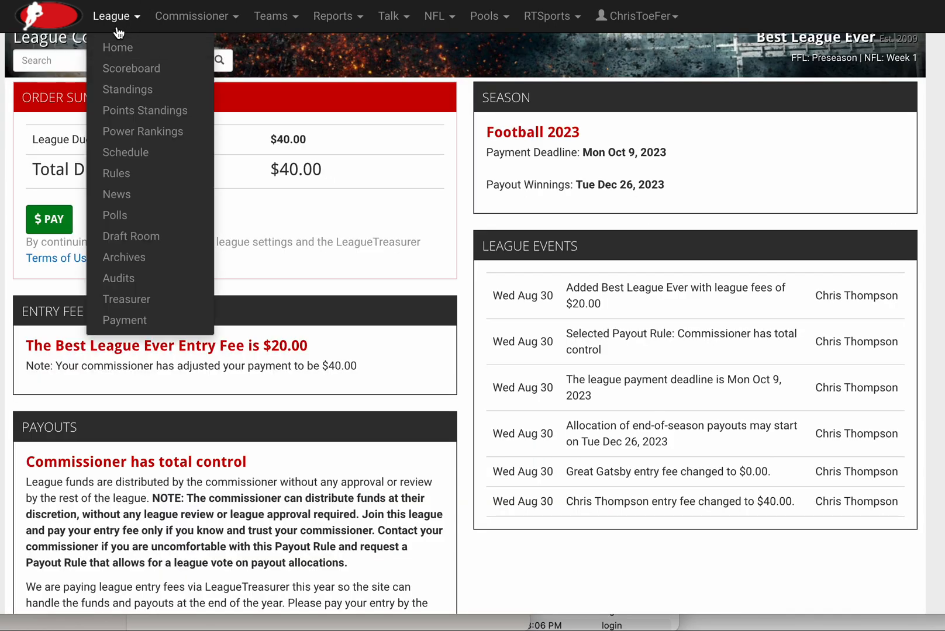
{"action": "left_click", "coordinate": [119, 48]}
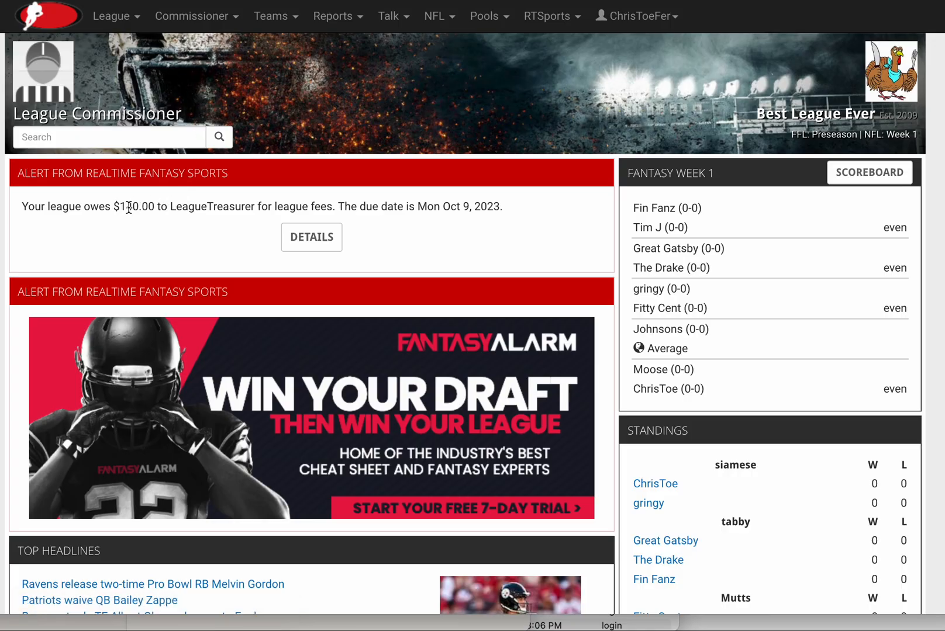